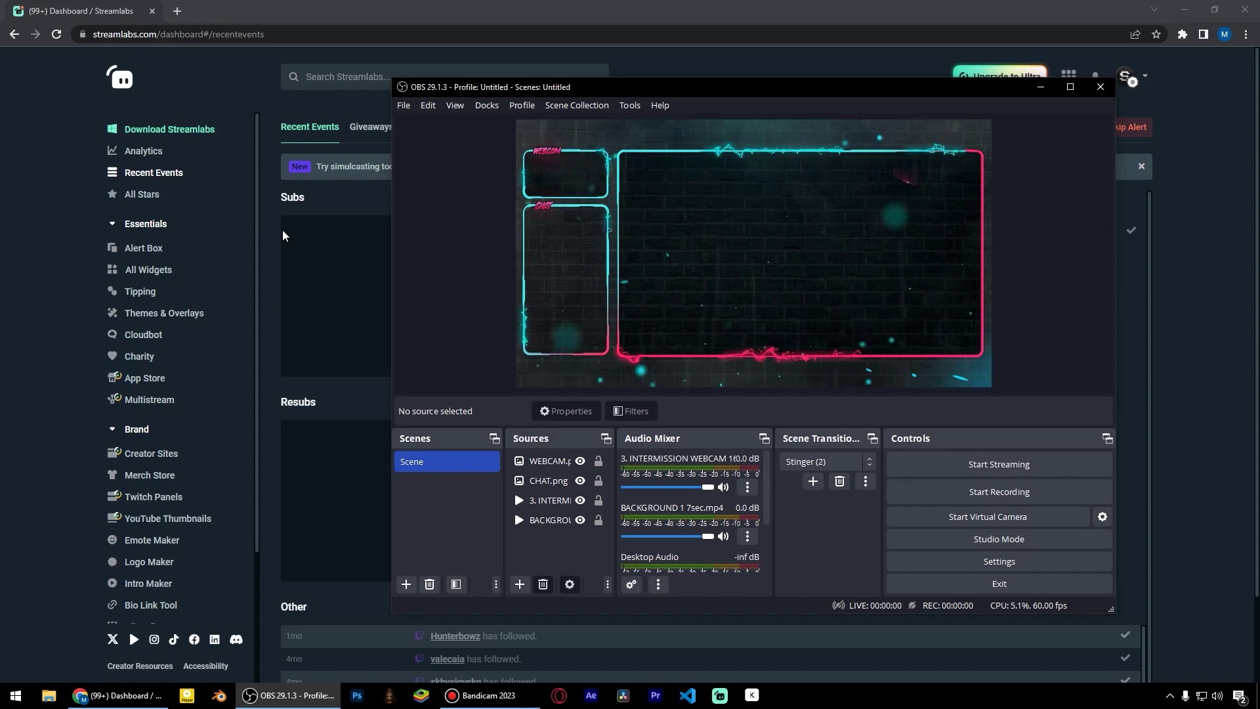
Step: Switch to Streamlabs in the browser and make NEON PACK THEME the active widget theme for the Alert Box
click(274, 193)
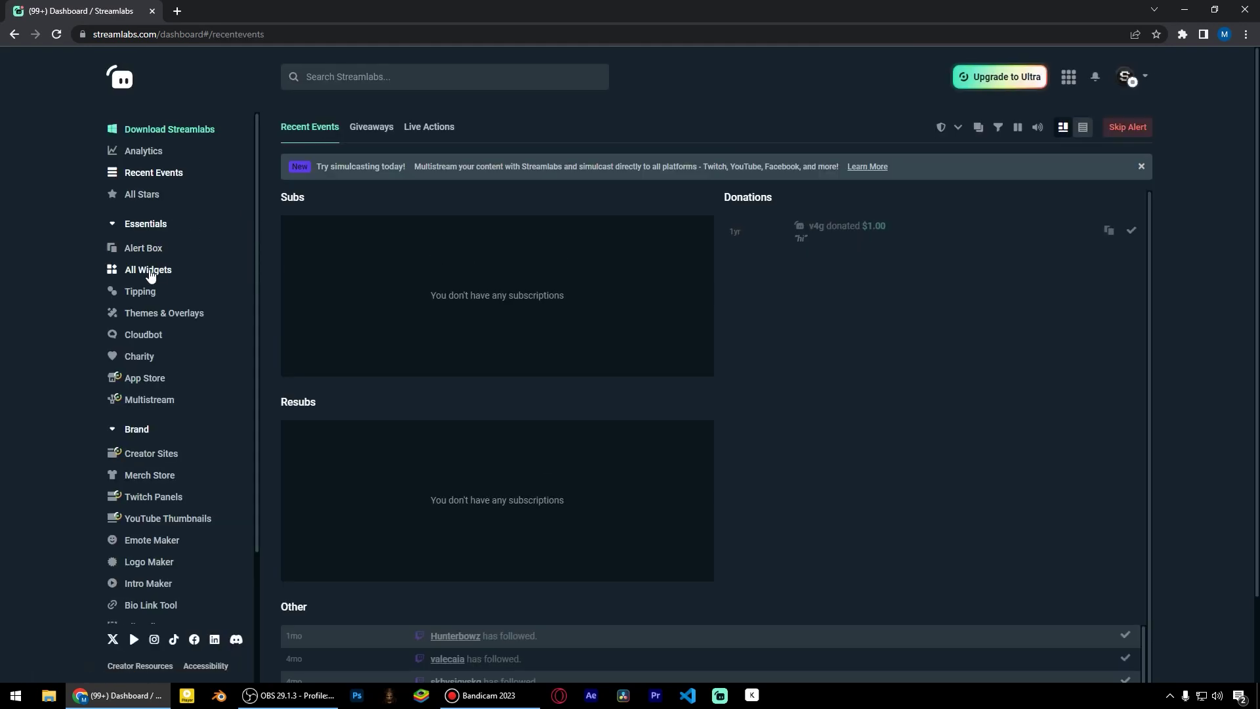
click(146, 251)
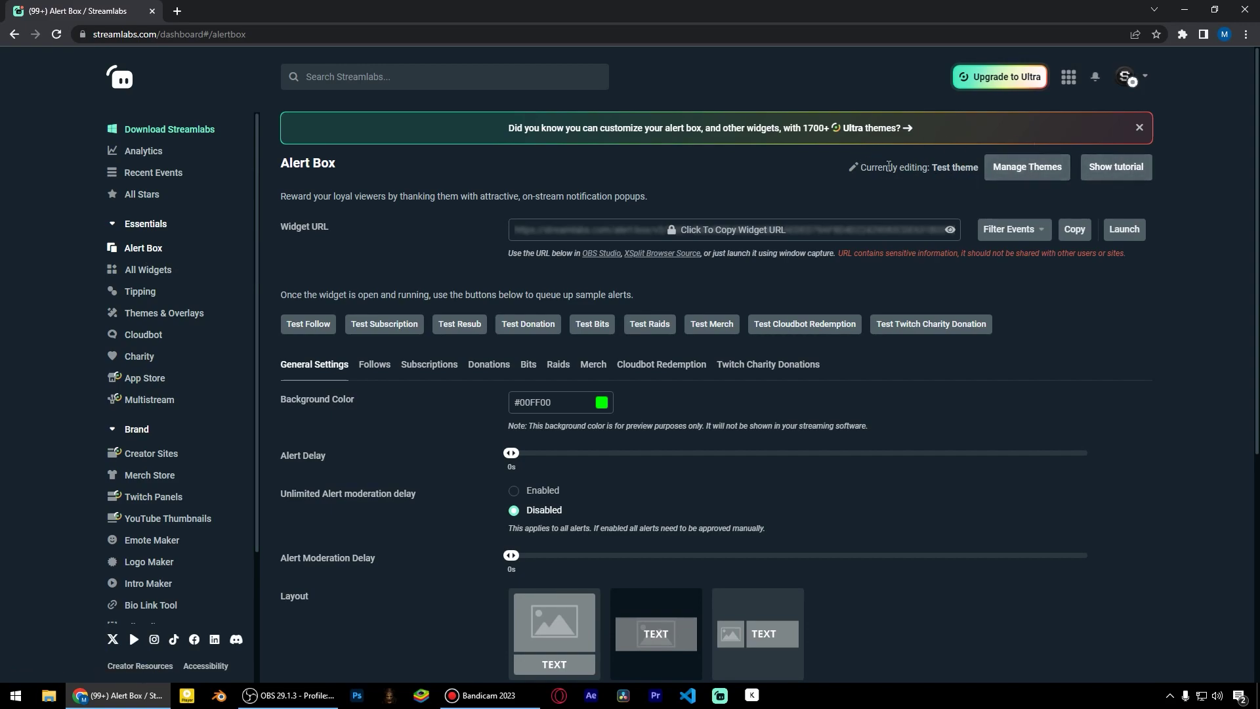
scroll(328, 202, down, 5)
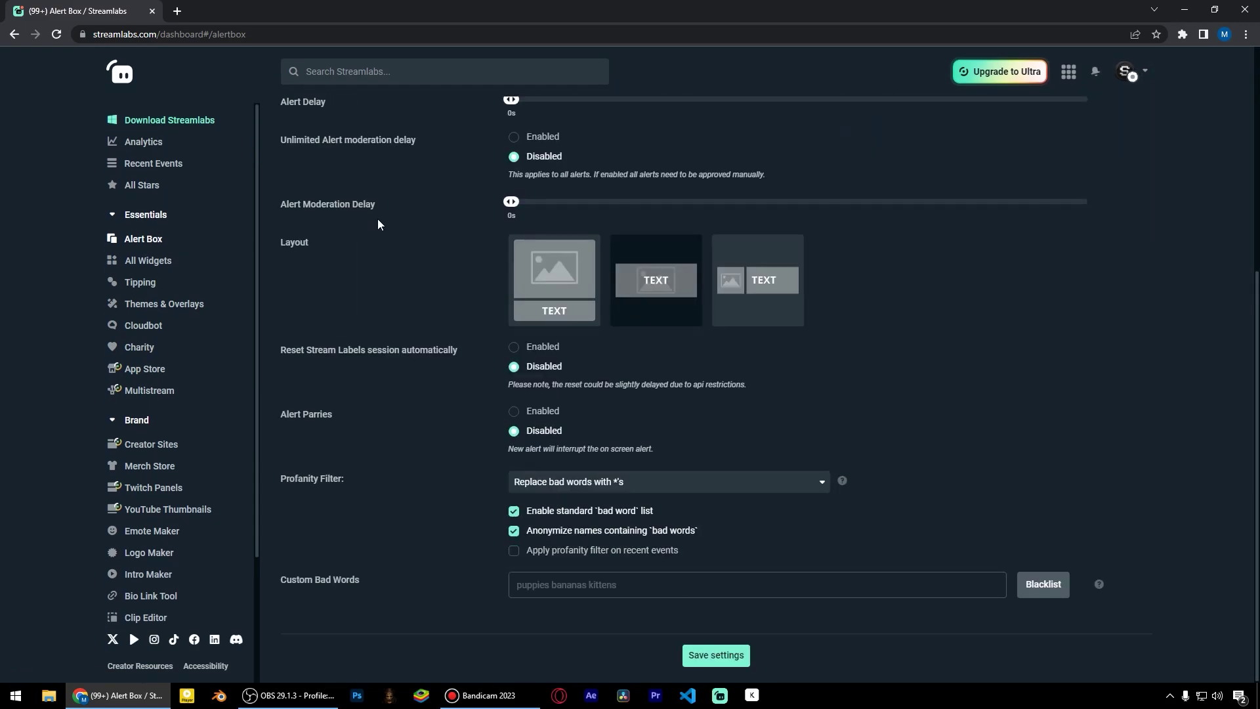
scroll(377, 219, up, 5)
click(1023, 170)
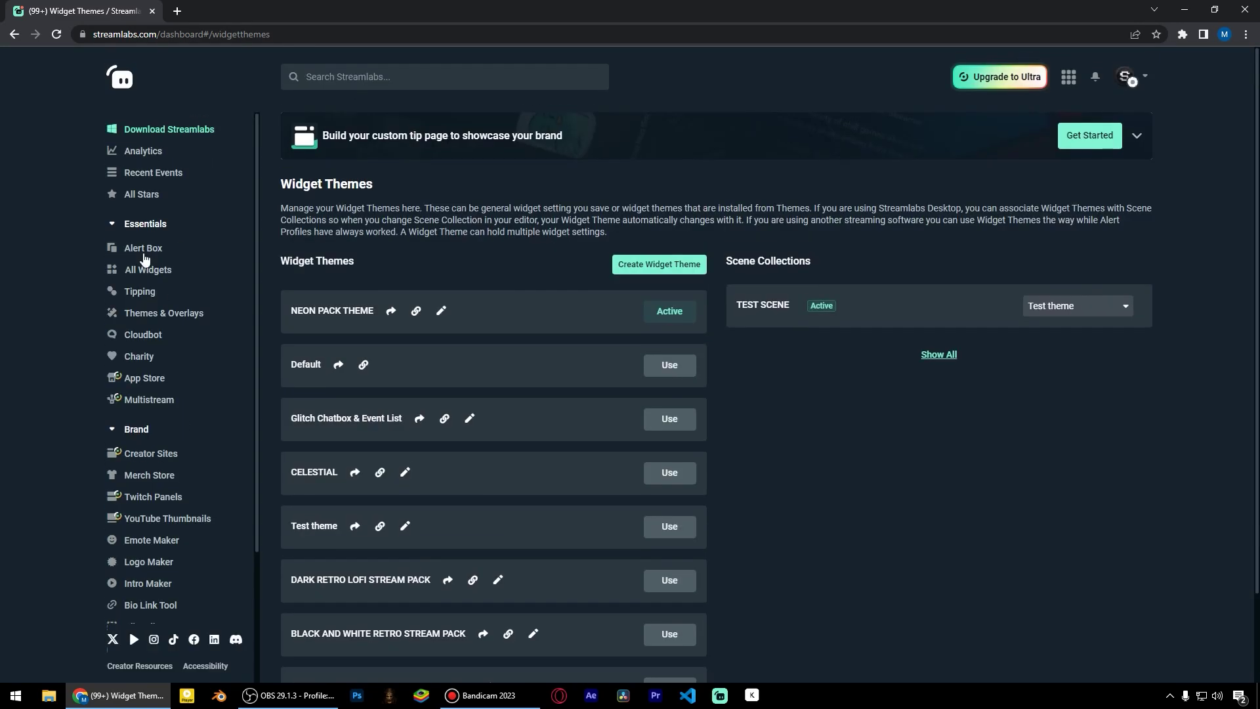
Step: Set the Alert Box general layout to text over the image and save the settings
click(144, 254)
scroll(293, 243, down, 2)
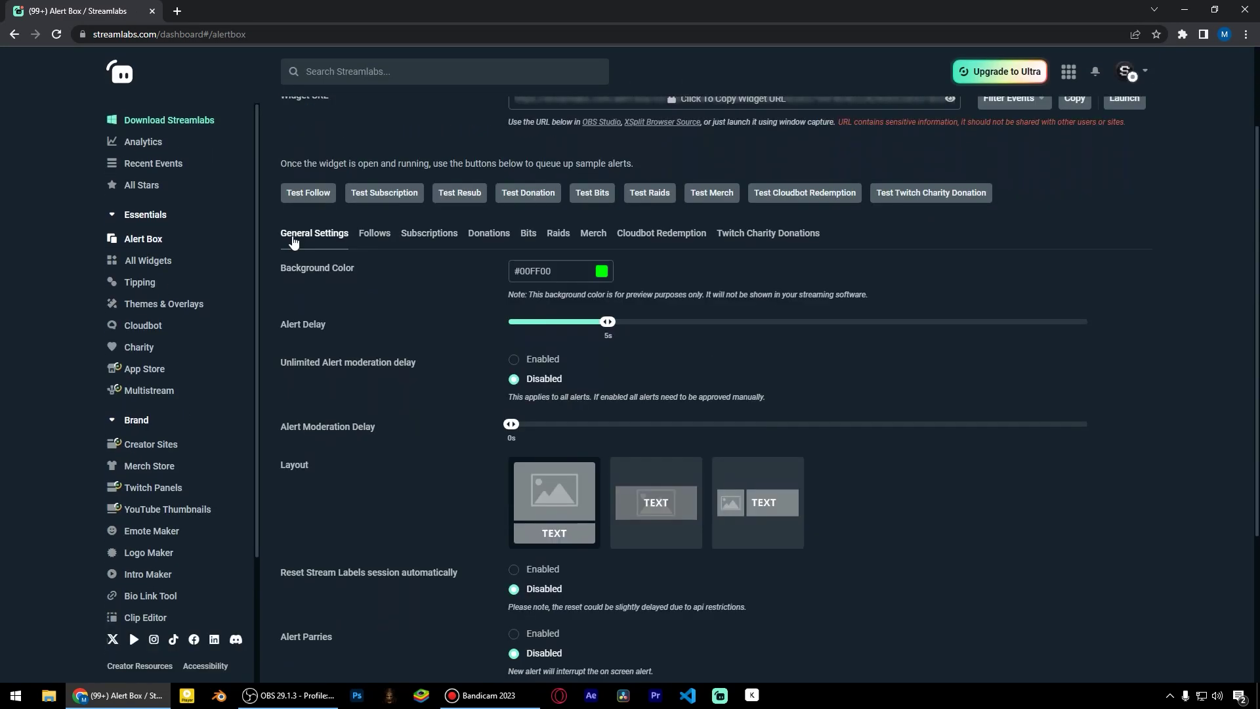
click(647, 507)
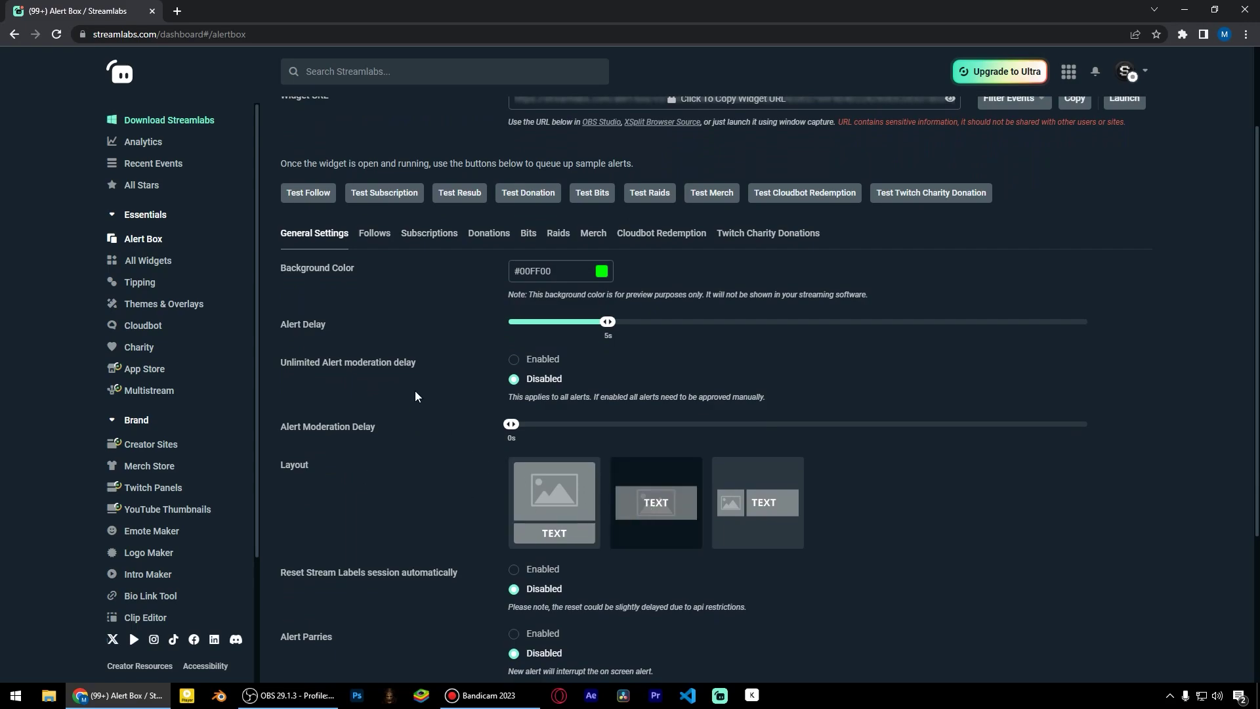
scroll(423, 315, down, 3)
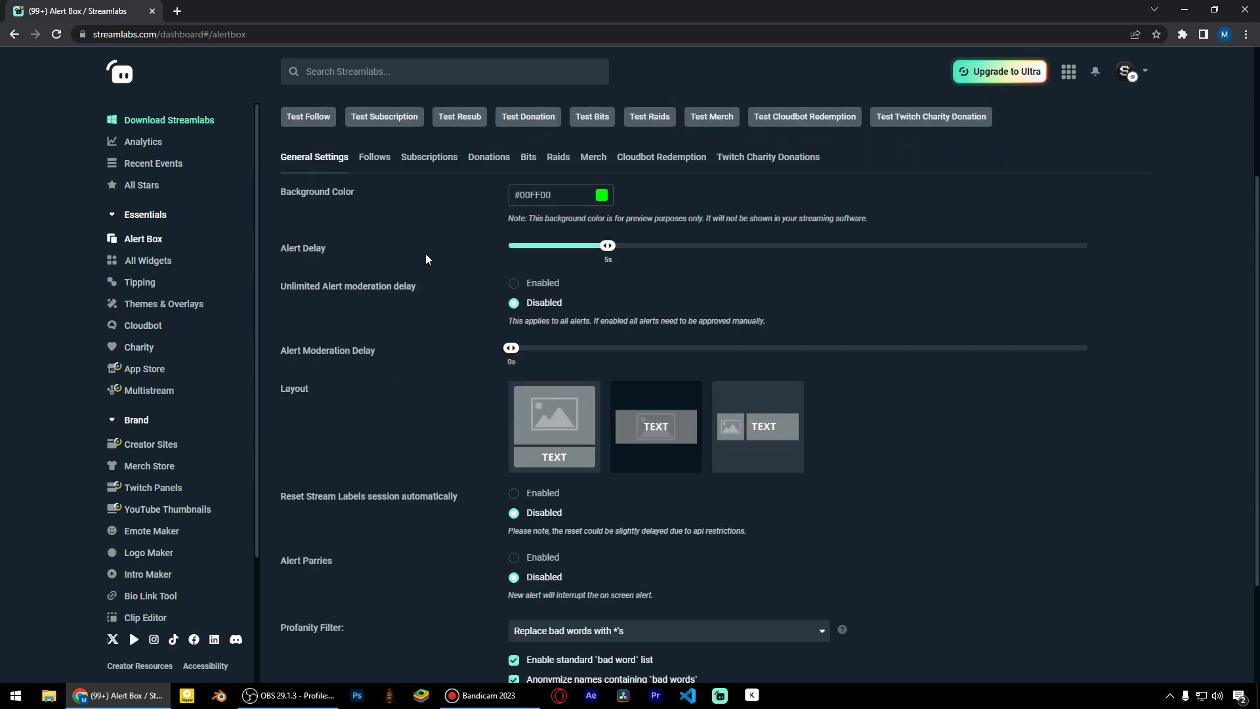
click(716, 655)
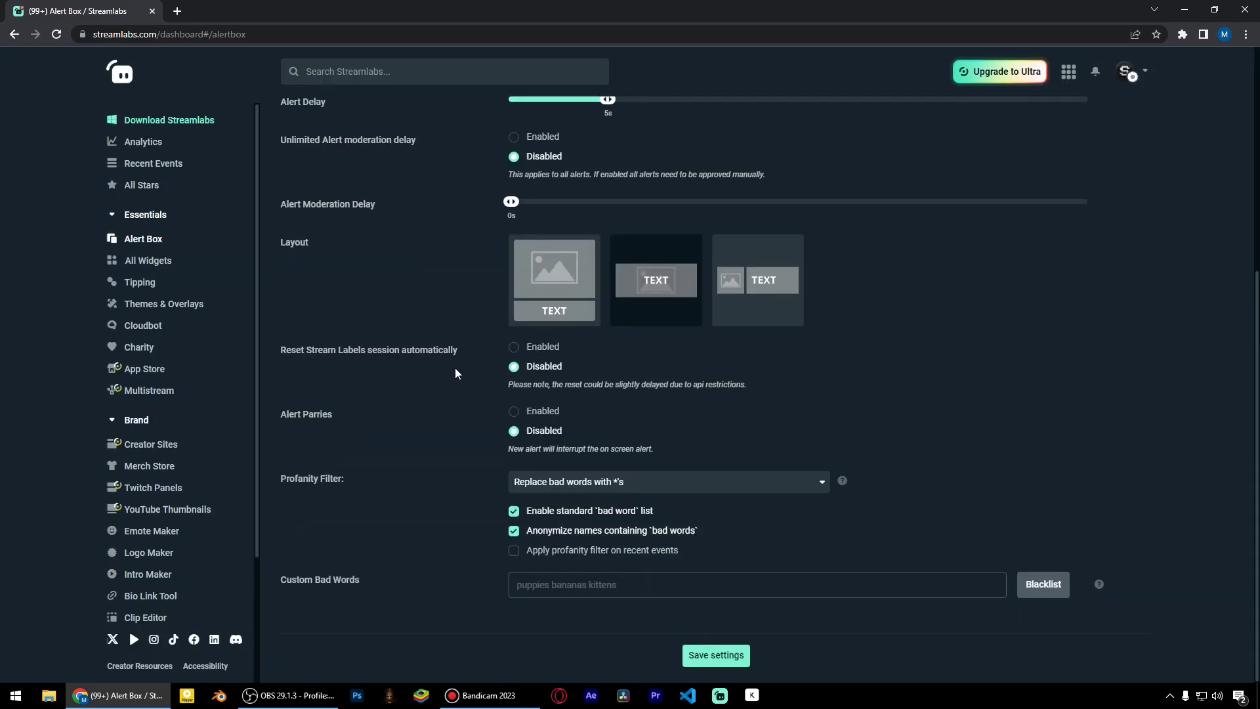
Step: For donation alerts, choose the text-over-image layout, set the text animation to None, and save
scroll(450, 420, down, 1)
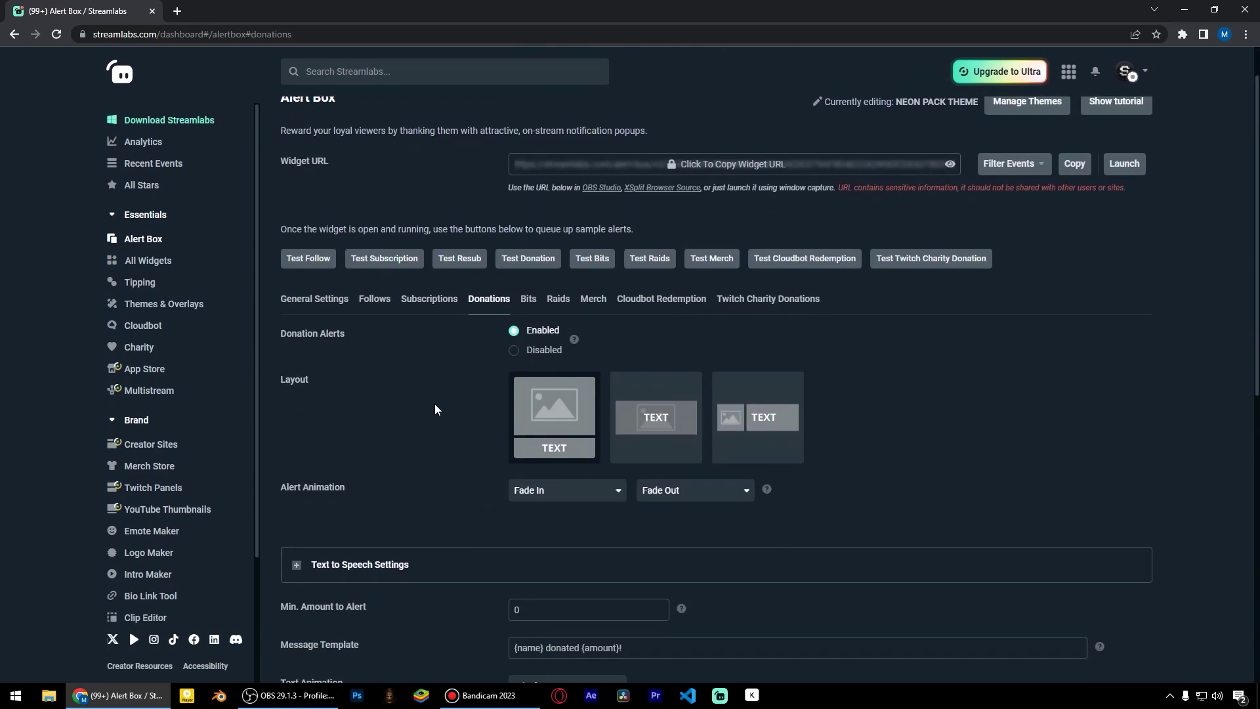
click(653, 415)
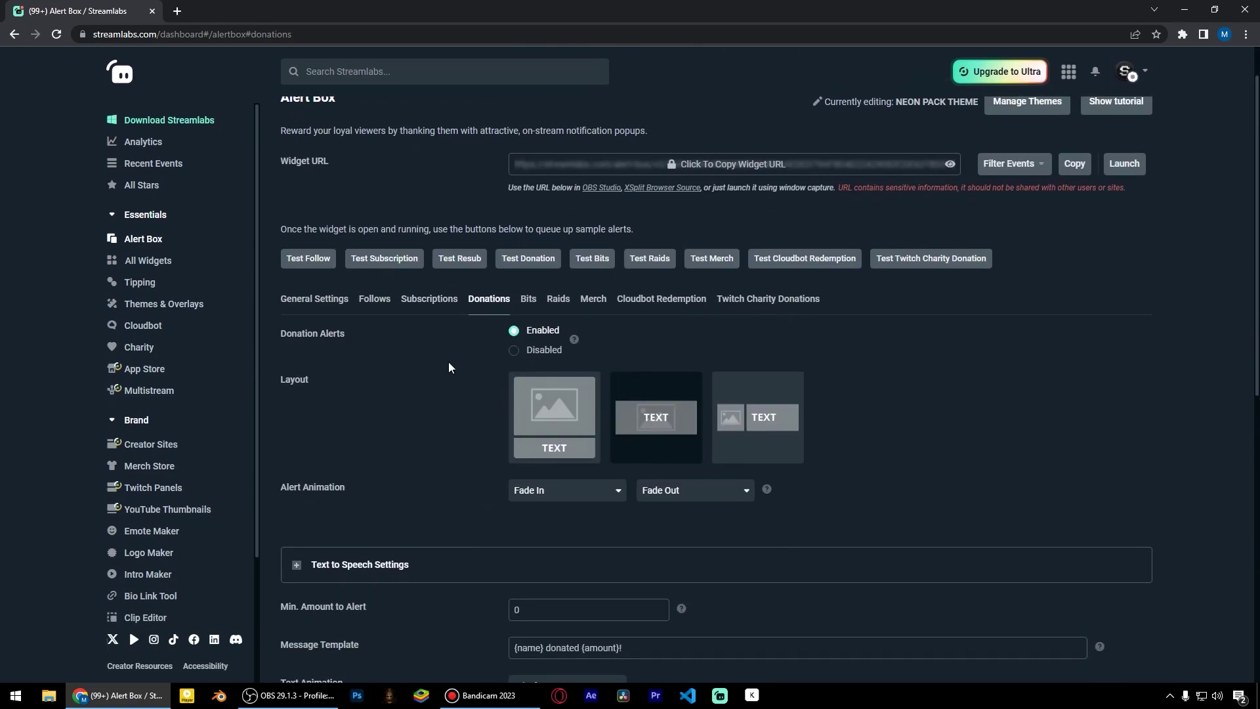
scroll(436, 352, down, 5)
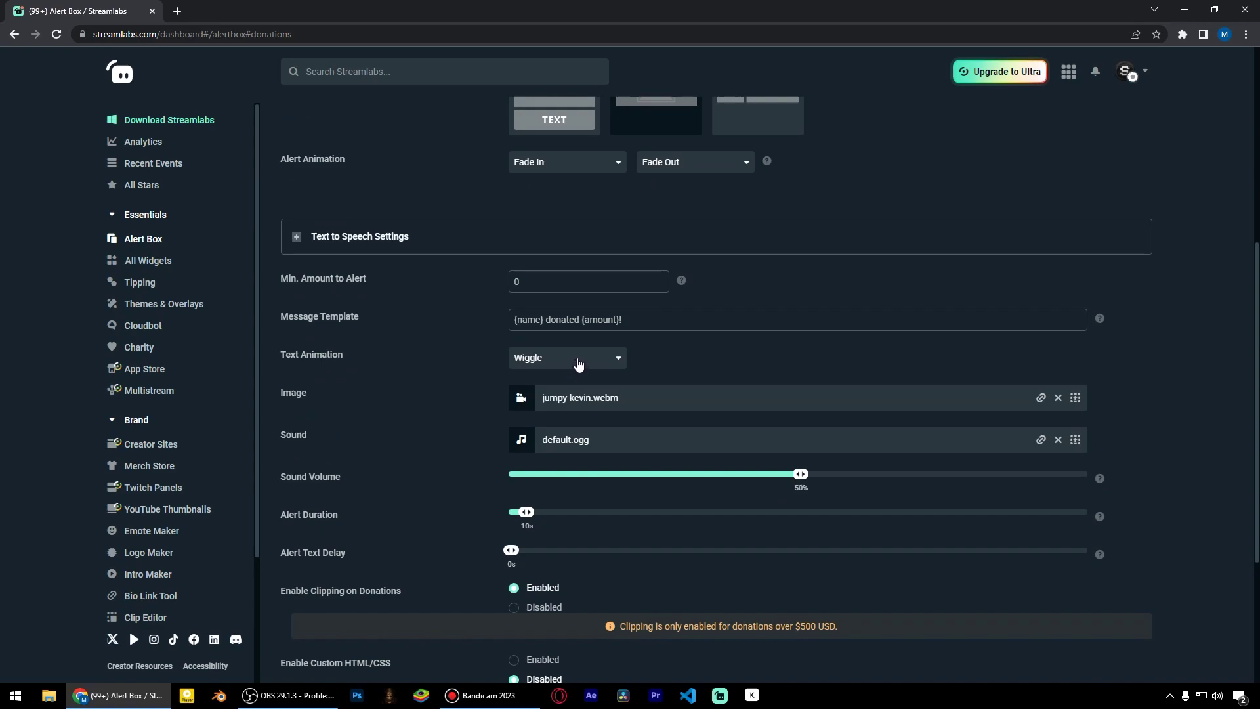
click(577, 365)
click(535, 408)
scroll(460, 351, down, 1)
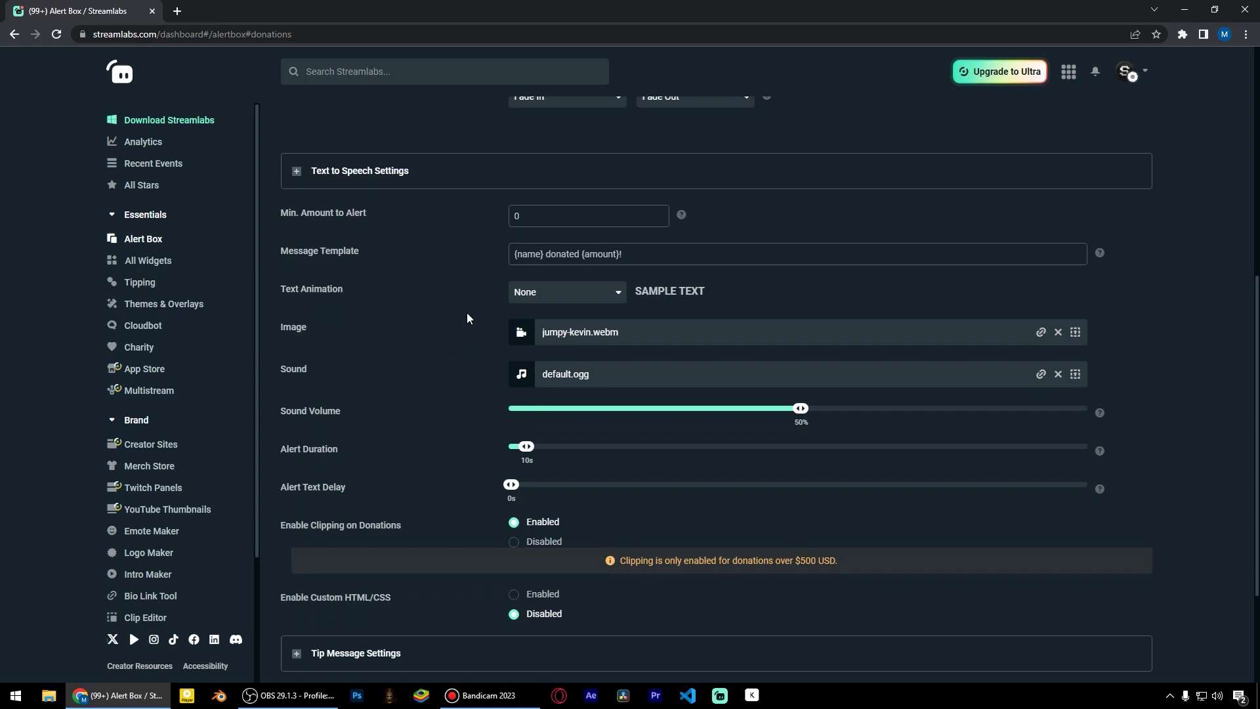
scroll(466, 313, down, 3)
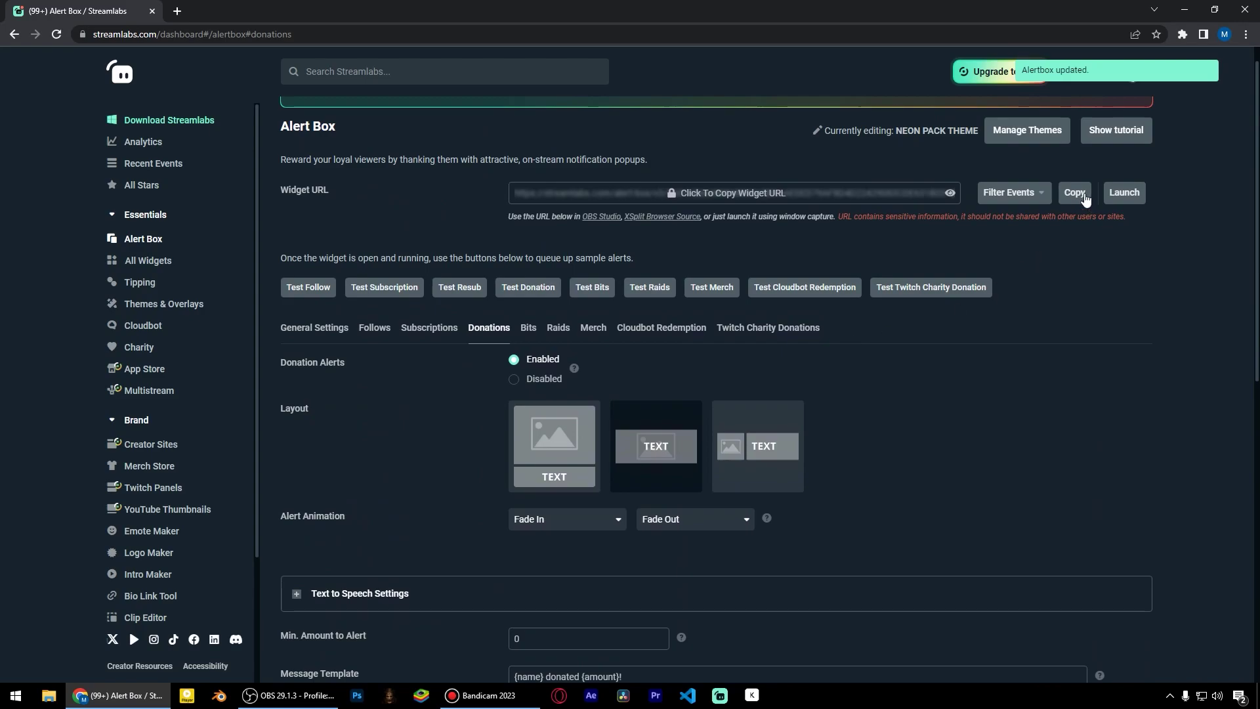
Step: Copy the Alert Box widget URL
click(1075, 194)
click(779, 429)
scroll(462, 396, down, 5)
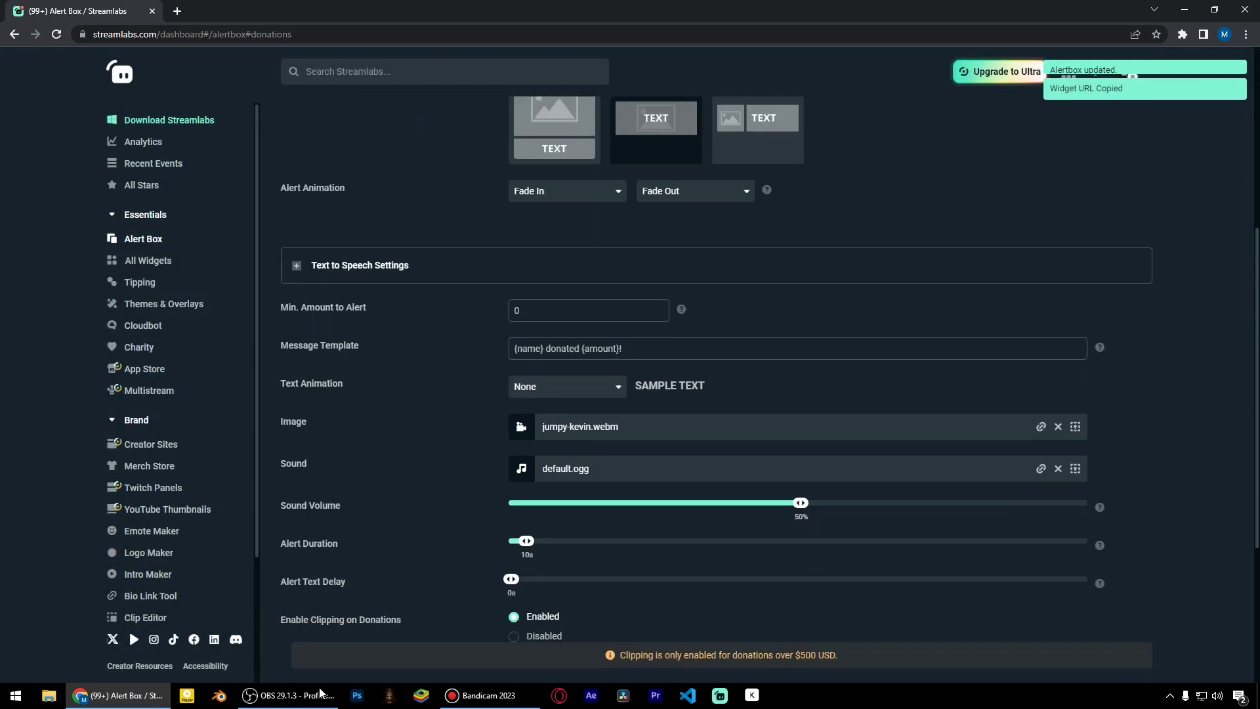
Step: Switch to OBS and add a new browser source named "Streamlabs Alert box" to the scene
click(289, 695)
right_click(545, 543)
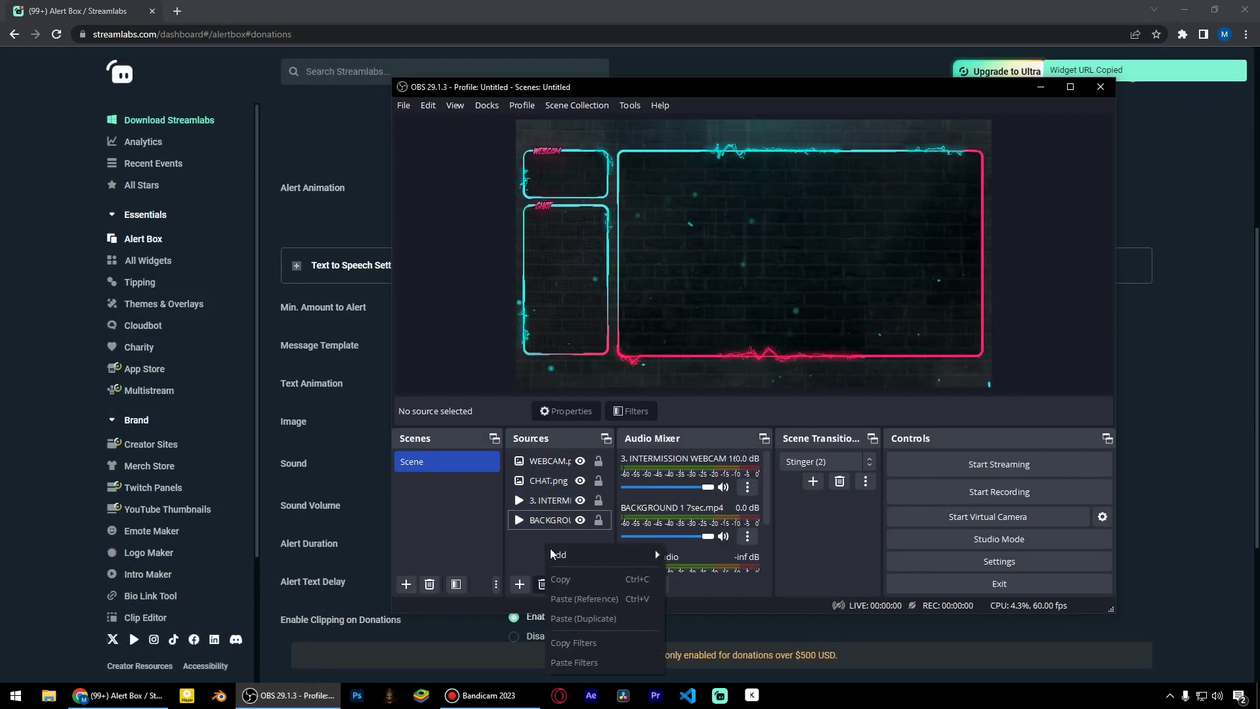
mouse_move(564, 555)
click(721, 458)
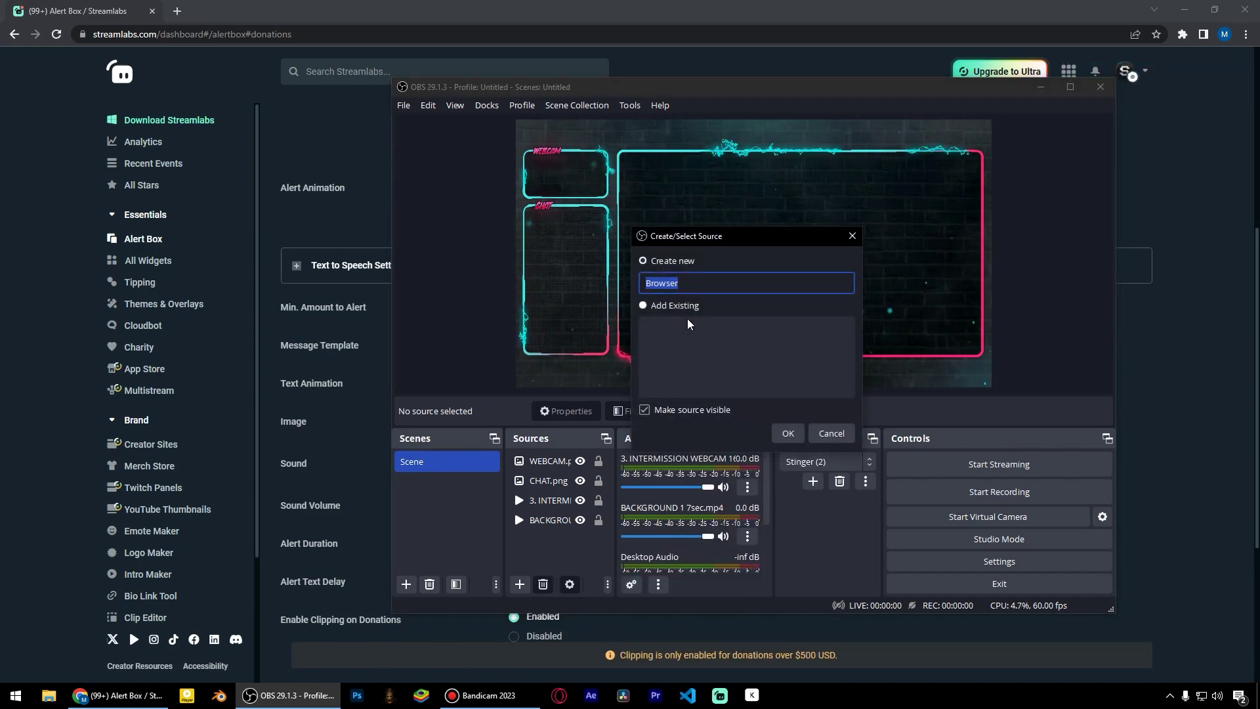
text(Streamlabs)
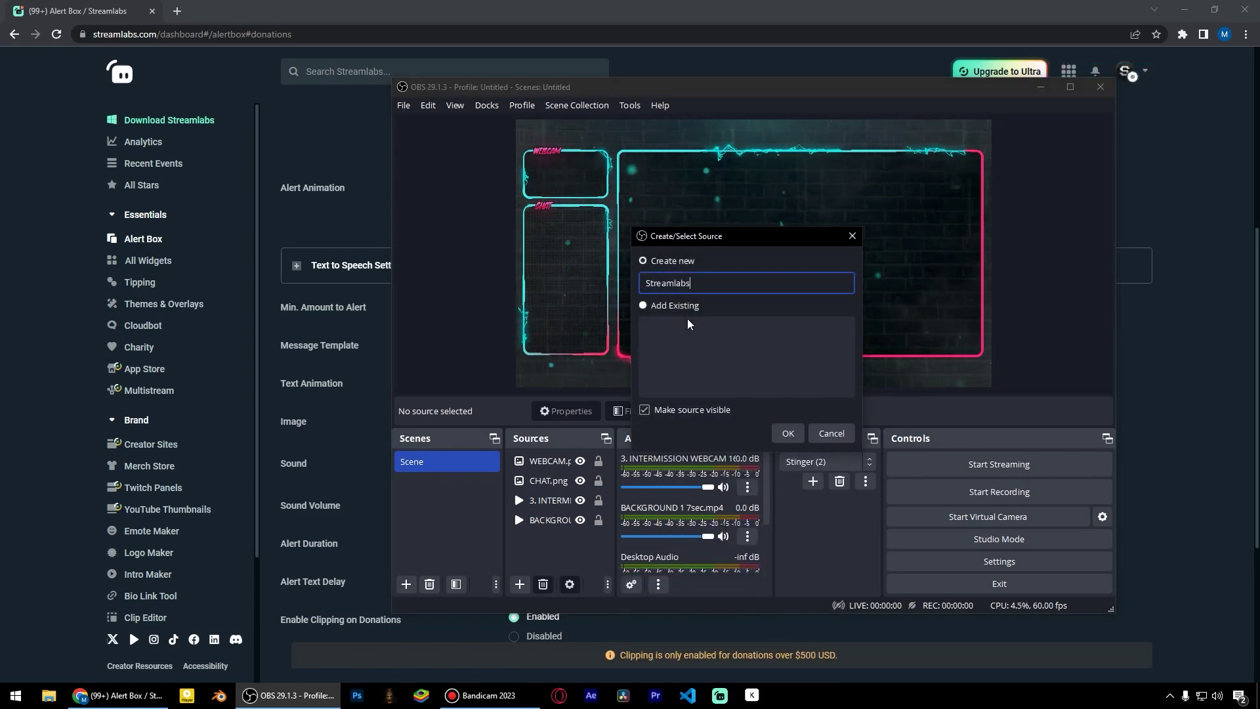
text( Alert box)
key(Return)
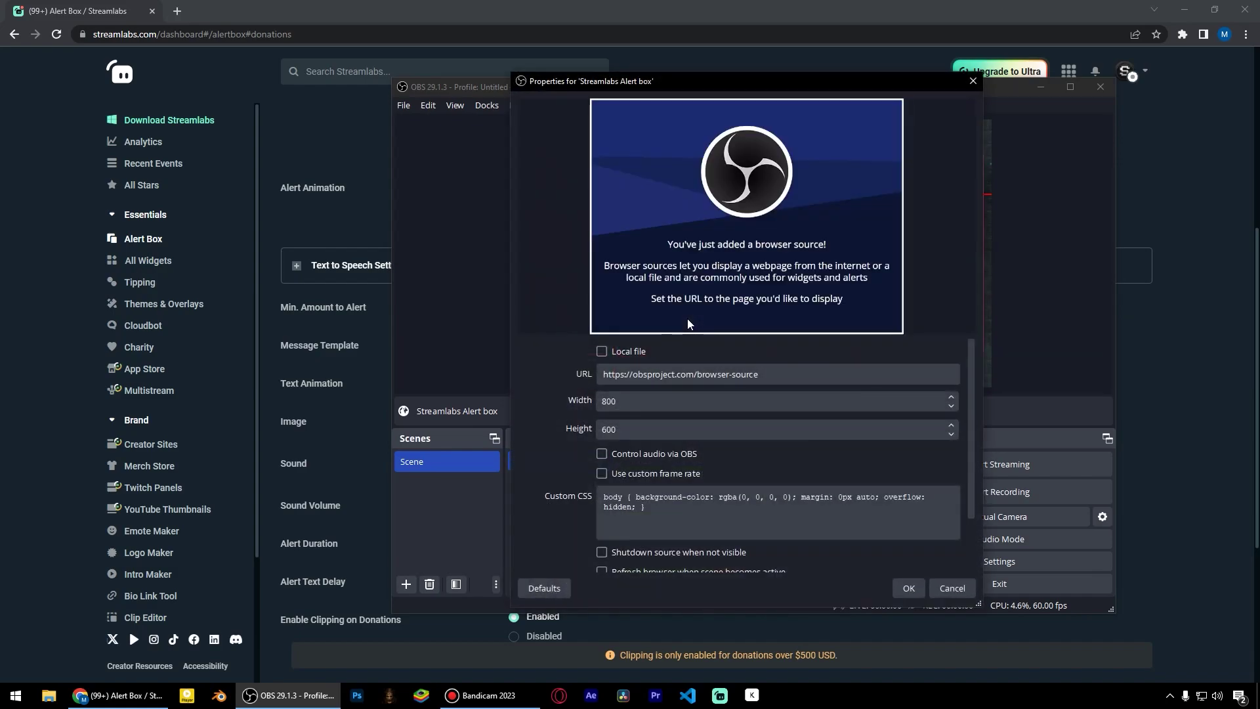
Step: Paste the private widget URL into the browser source's URL field and move the source into the large screen frame
triple_click(772, 375)
key(ctrl+v)
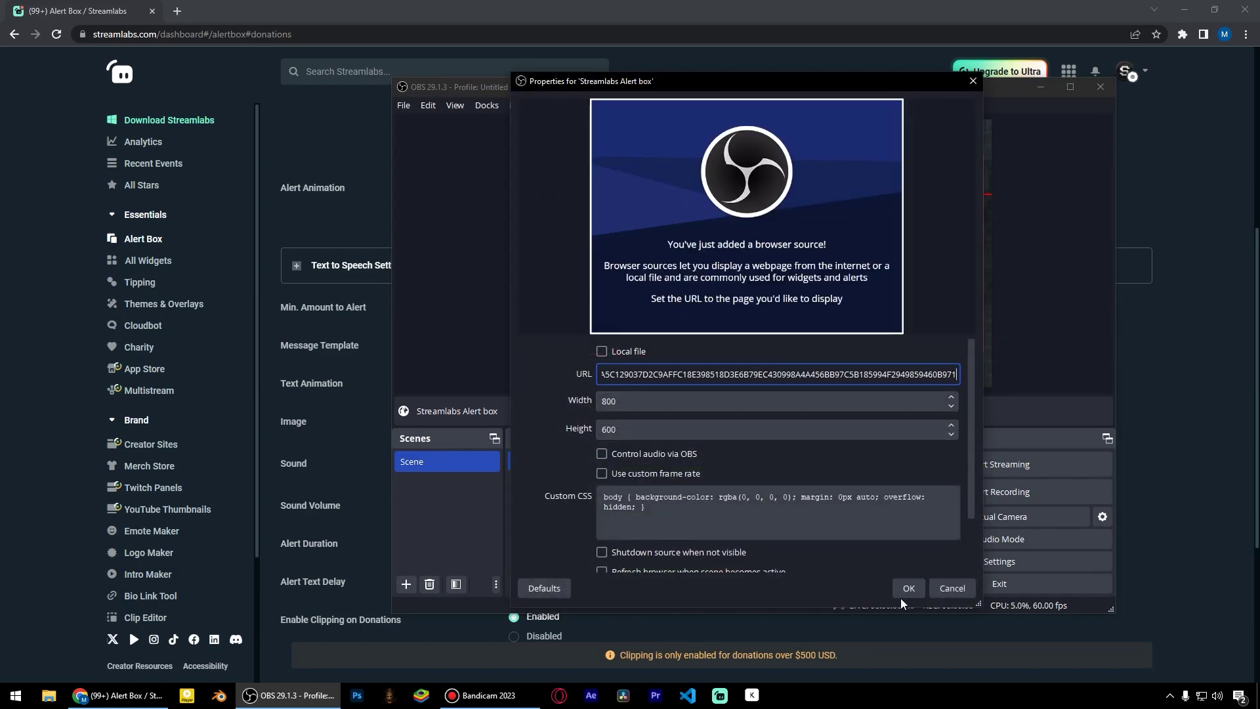
click(908, 588)
click(1071, 86)
drag(483, 195, 726, 262)
Step: Send a test donation alert from Streamlabs and view it in the OBS preview
click(1213, 7)
drag(666, 81, 634, 361)
click(527, 159)
click(290, 695)
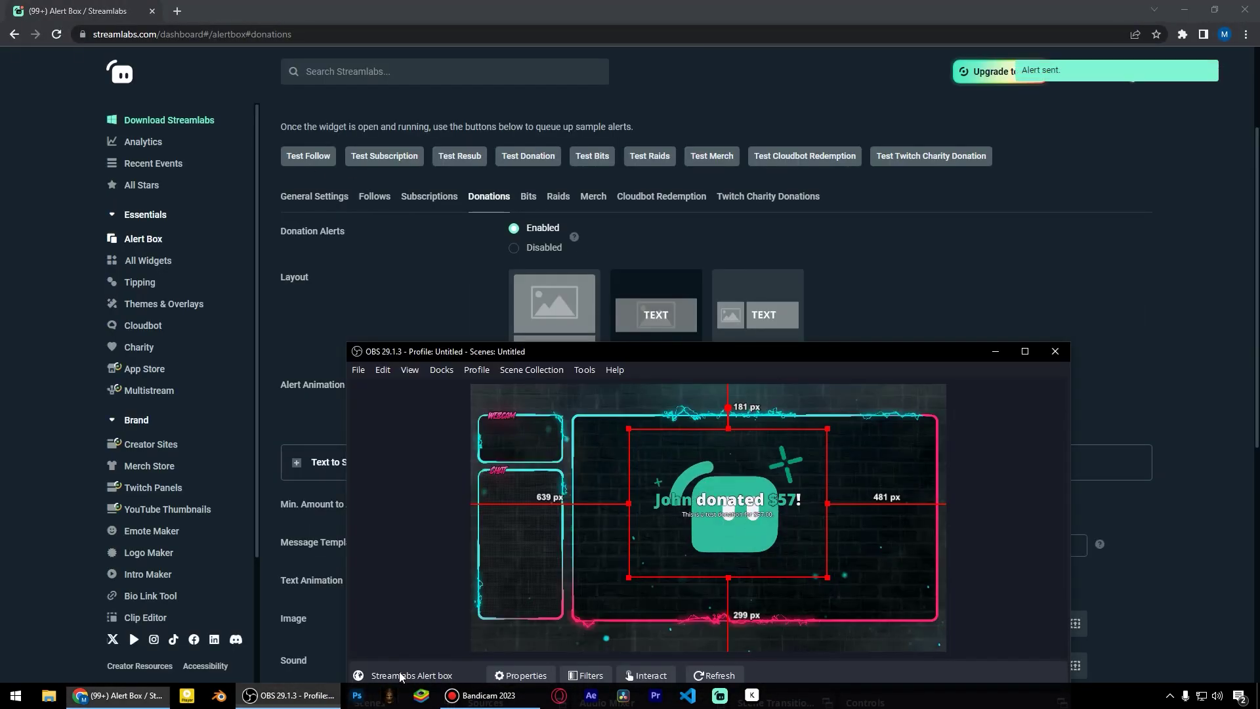
Step: Shrink the Streamlabs Alert box source and reposition it near the middle of the large screen frame
drag(714, 515, 702, 2)
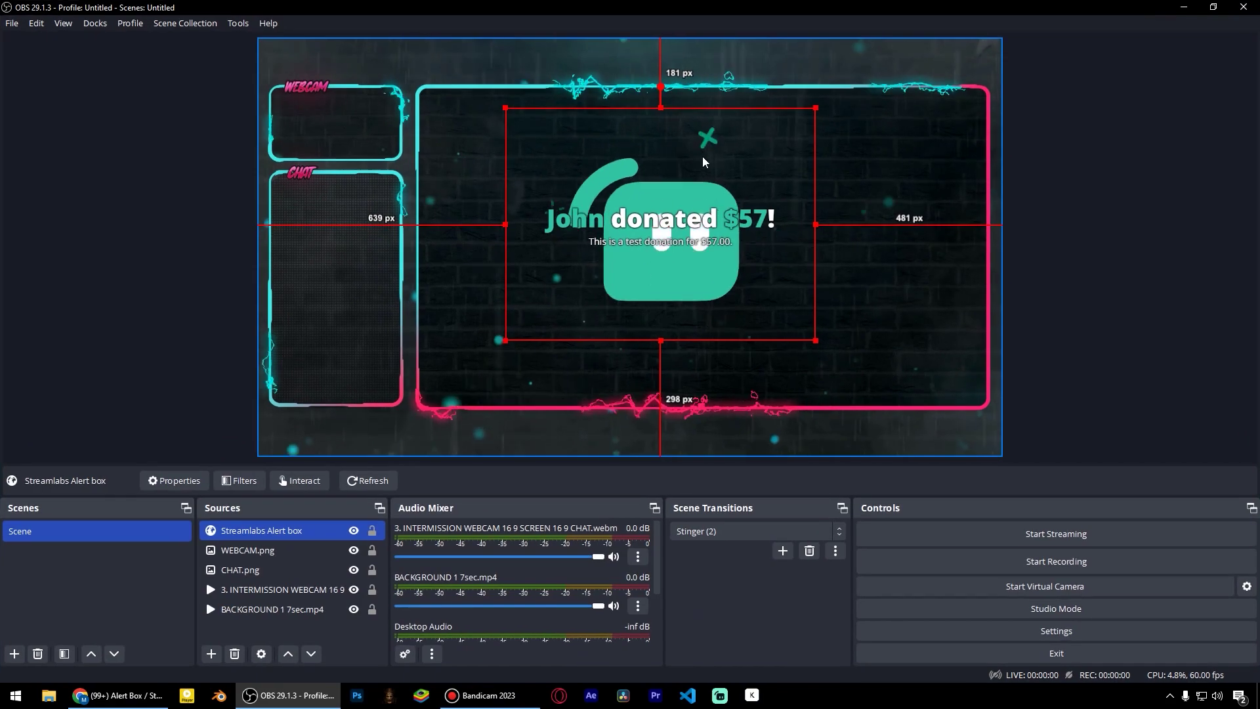
drag(814, 111, 744, 162)
drag(703, 217, 793, 205)
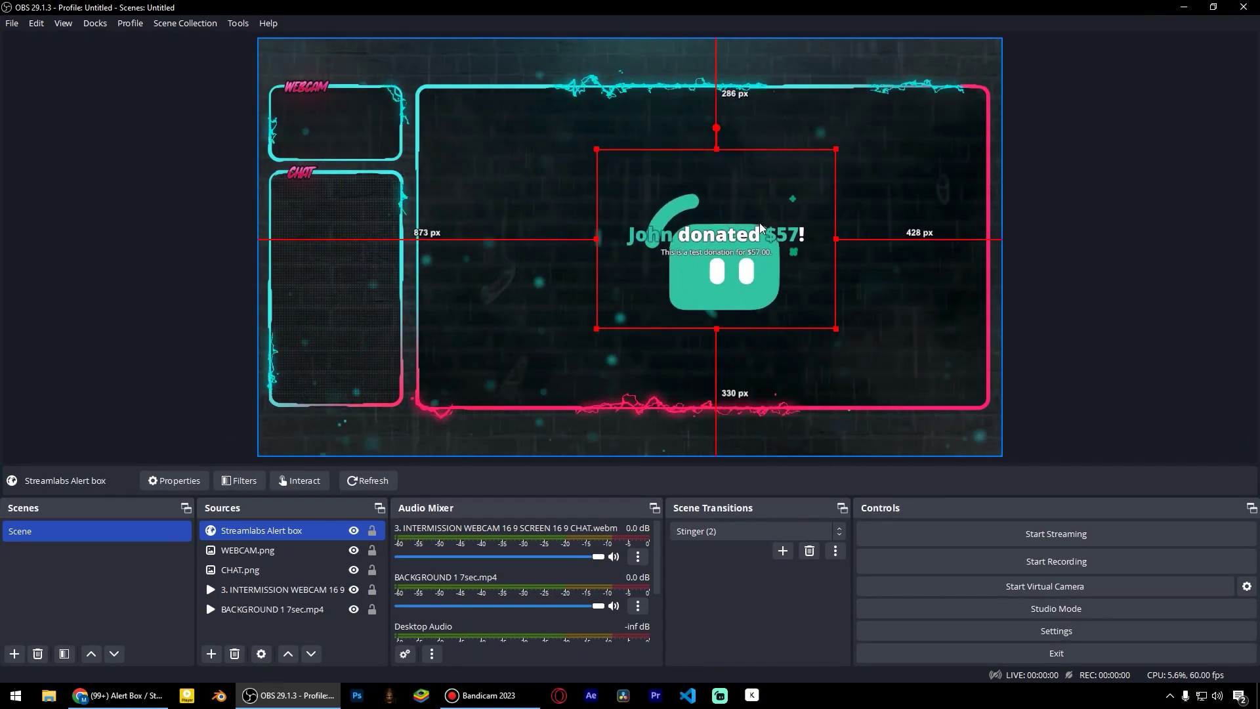
click(1074, 219)
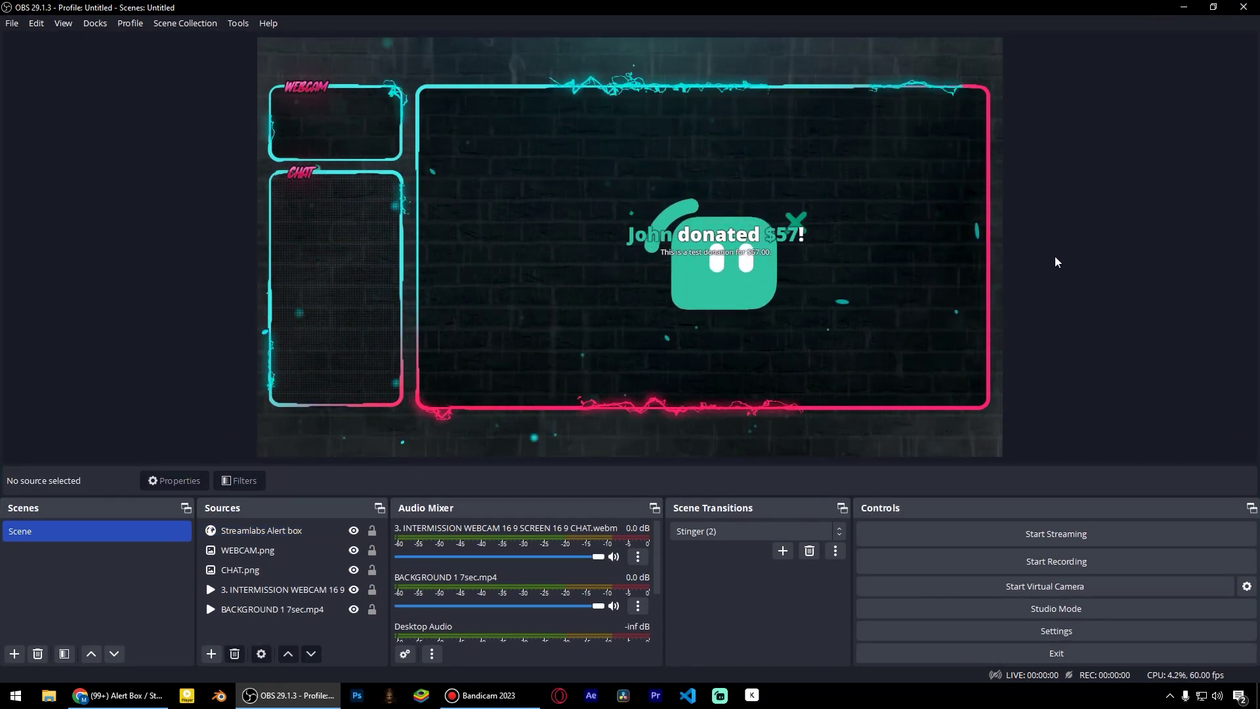
drag(724, 250, 750, 230)
click(1061, 225)
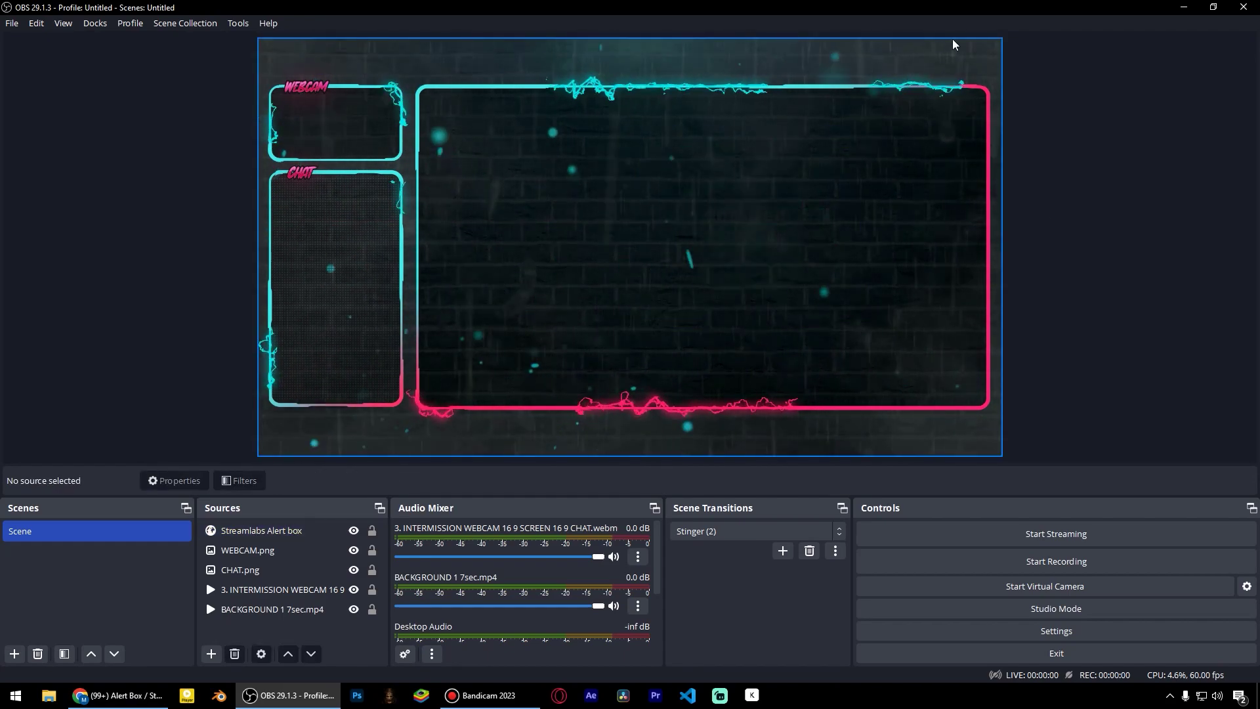
Step: In Streamlabs, replace the donation alert image with the 5-DONATION WEBM file uploaded from the NEON STREAM OVERLAYS PACKAGE alerts folder
drag(761, 8, 837, 123)
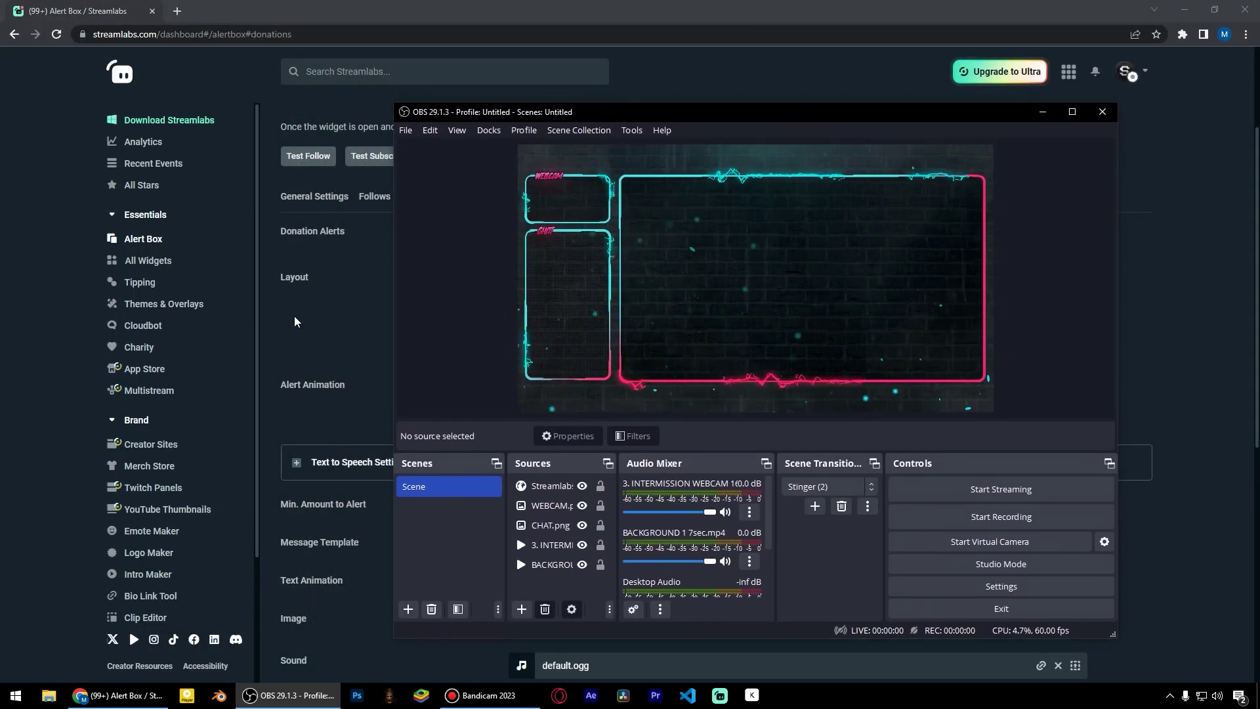
click(299, 333)
scroll(462, 316, down, 4)
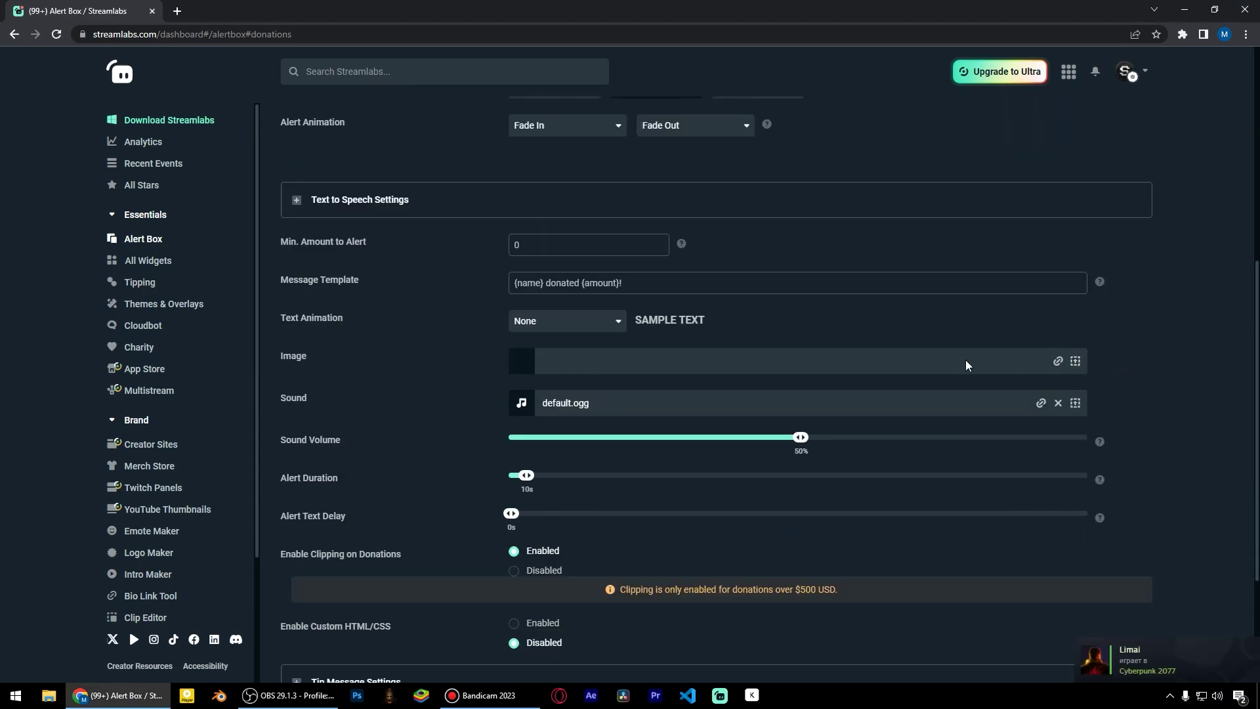
click(1075, 362)
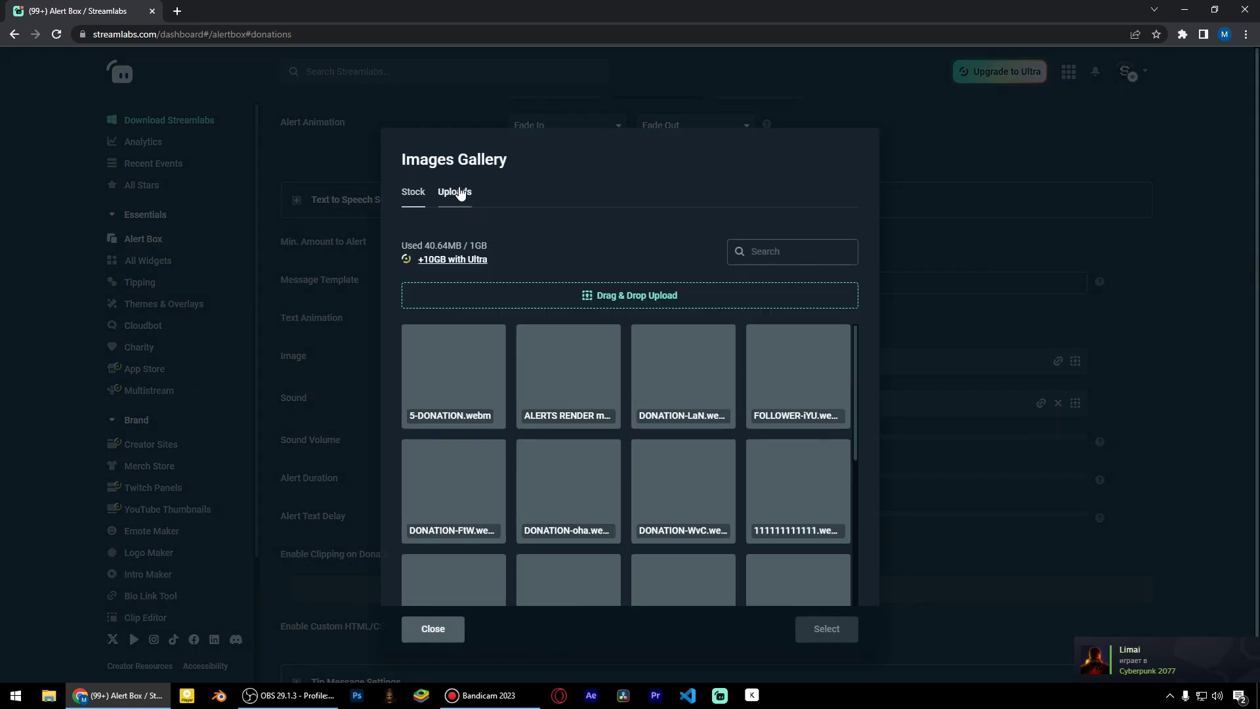
click(588, 296)
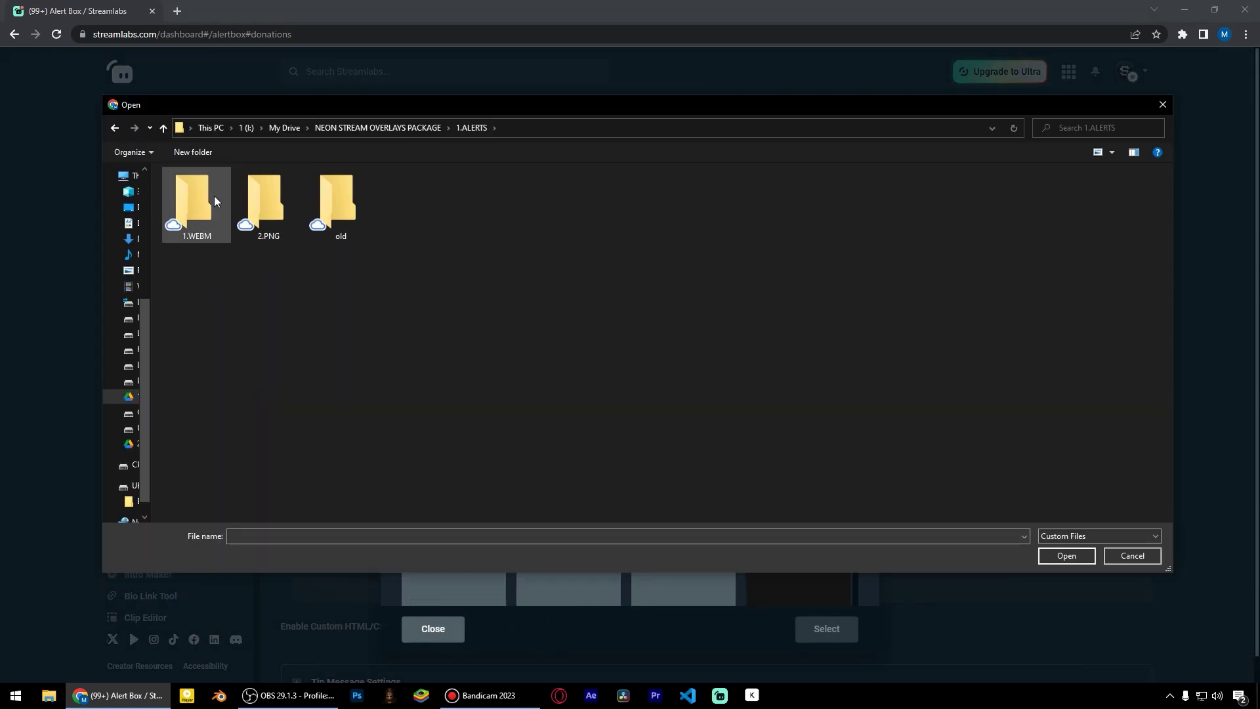
double_click(492, 210)
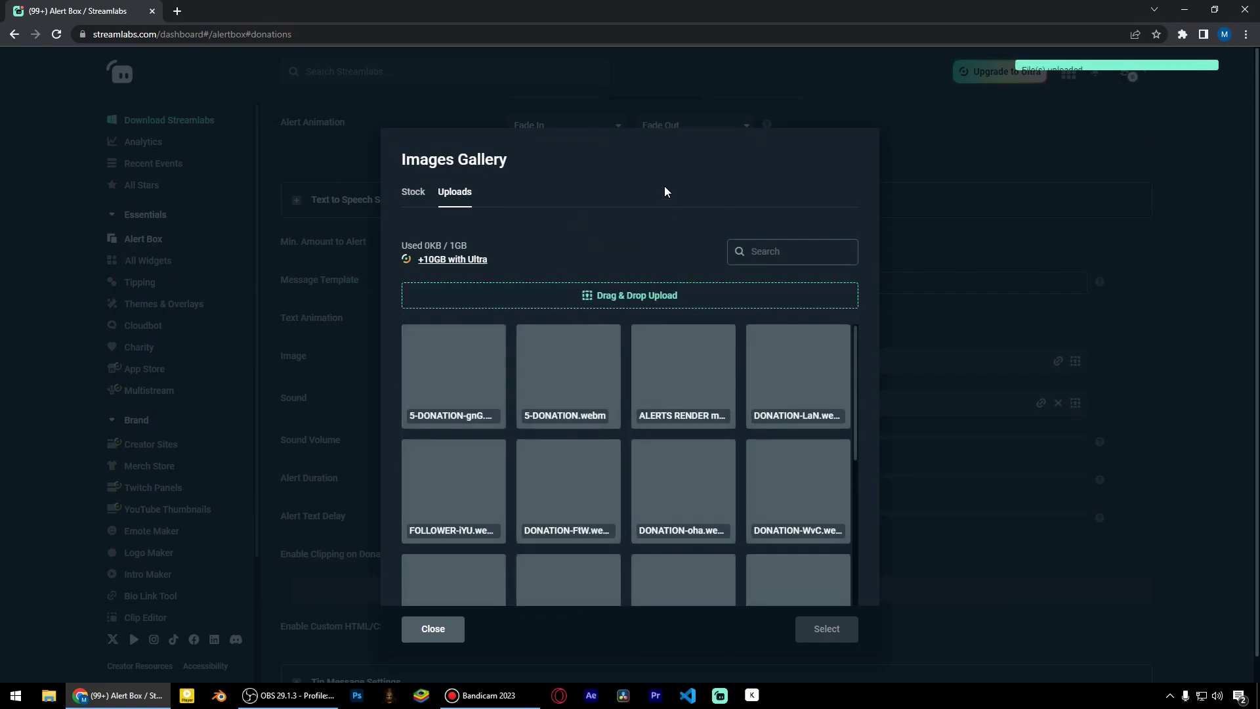
click(459, 367)
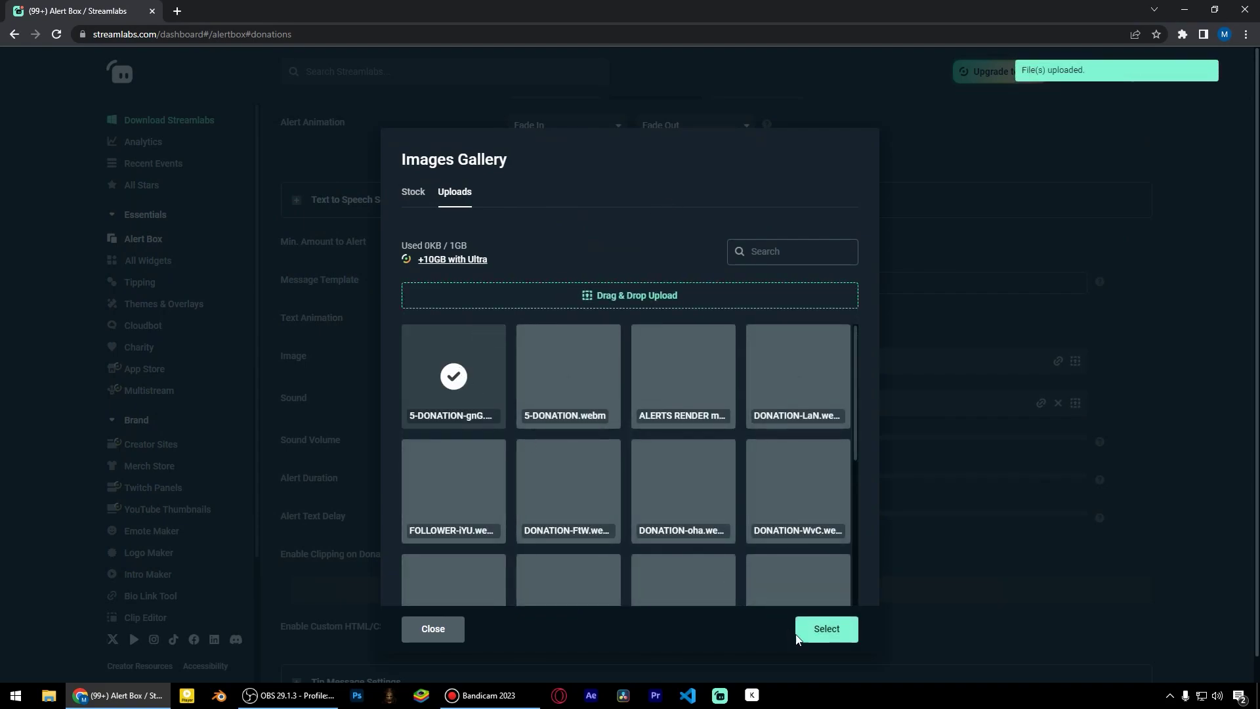
click(826, 629)
Step: Remove the donation alert sound, set the alert duration to 15s and the text delay to 1s, and save the settings
scroll(472, 317, down, 1)
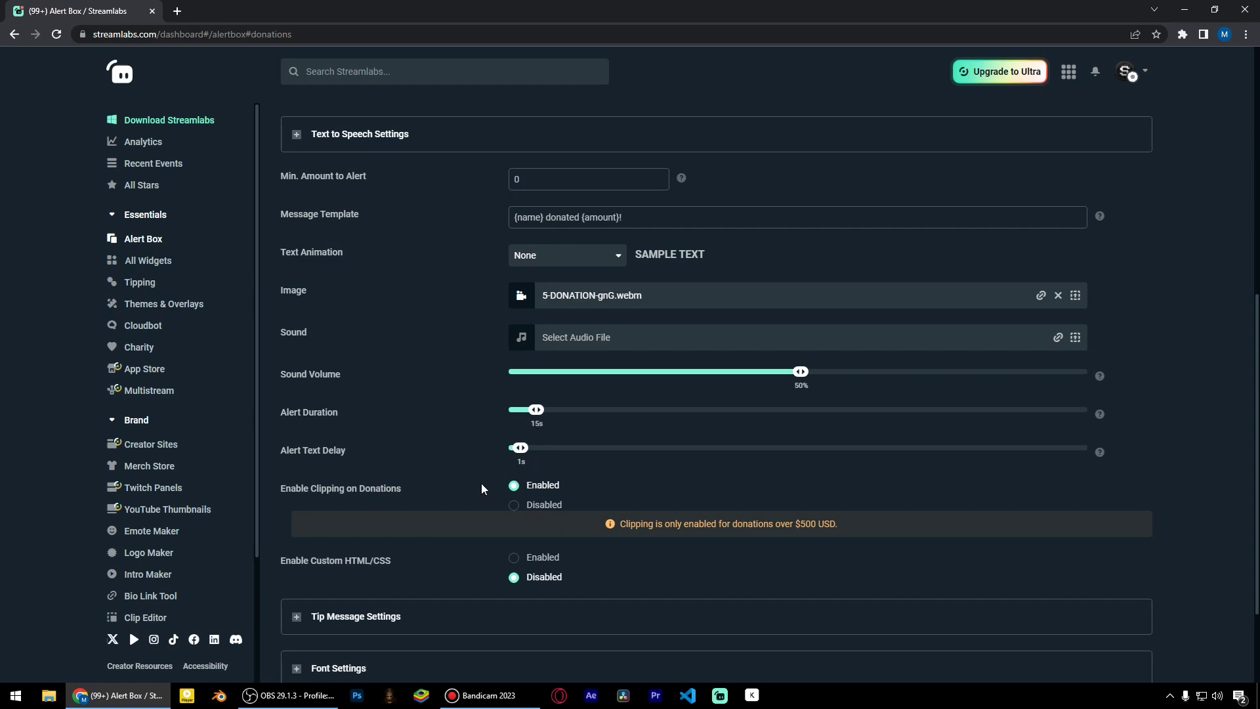
scroll(477, 328, down, 2)
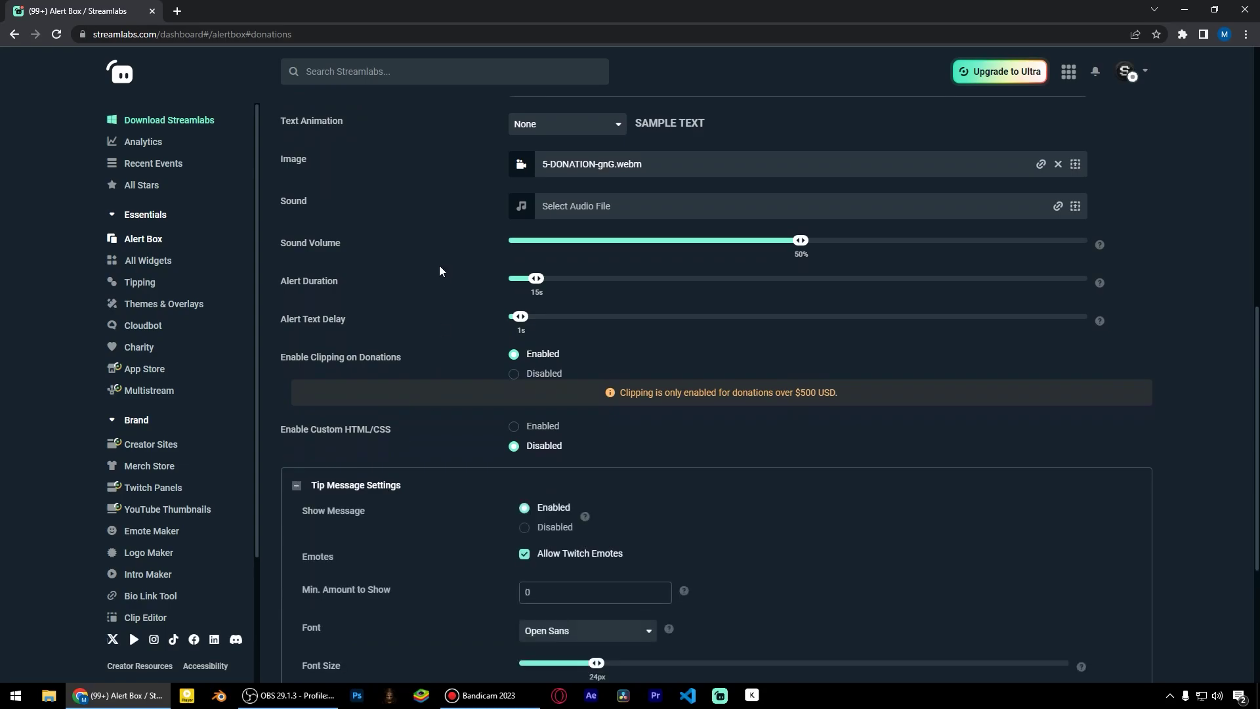
scroll(440, 265, down, 8)
scroll(478, 391, up, 20)
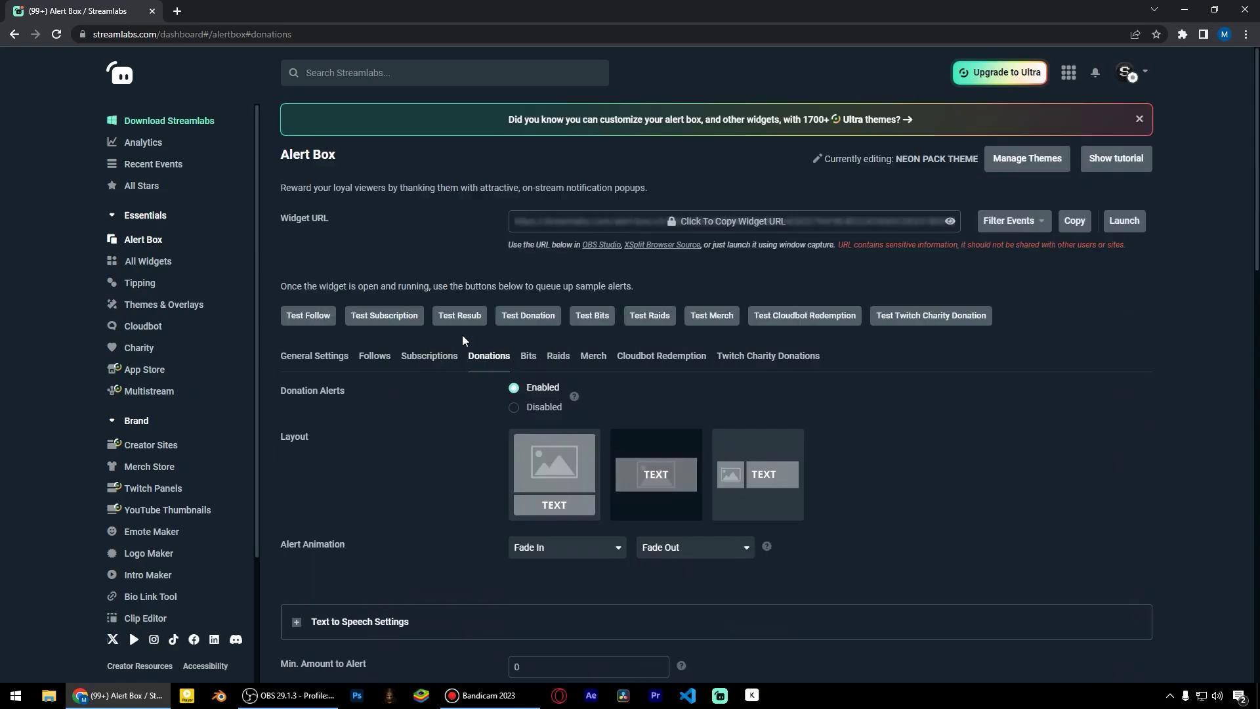
scroll(463, 334, down, 18)
click(715, 655)
Step: Send a test donation alert from Streamlabs and view the neon animation in the maximized OBS window
scroll(481, 343, up, 12)
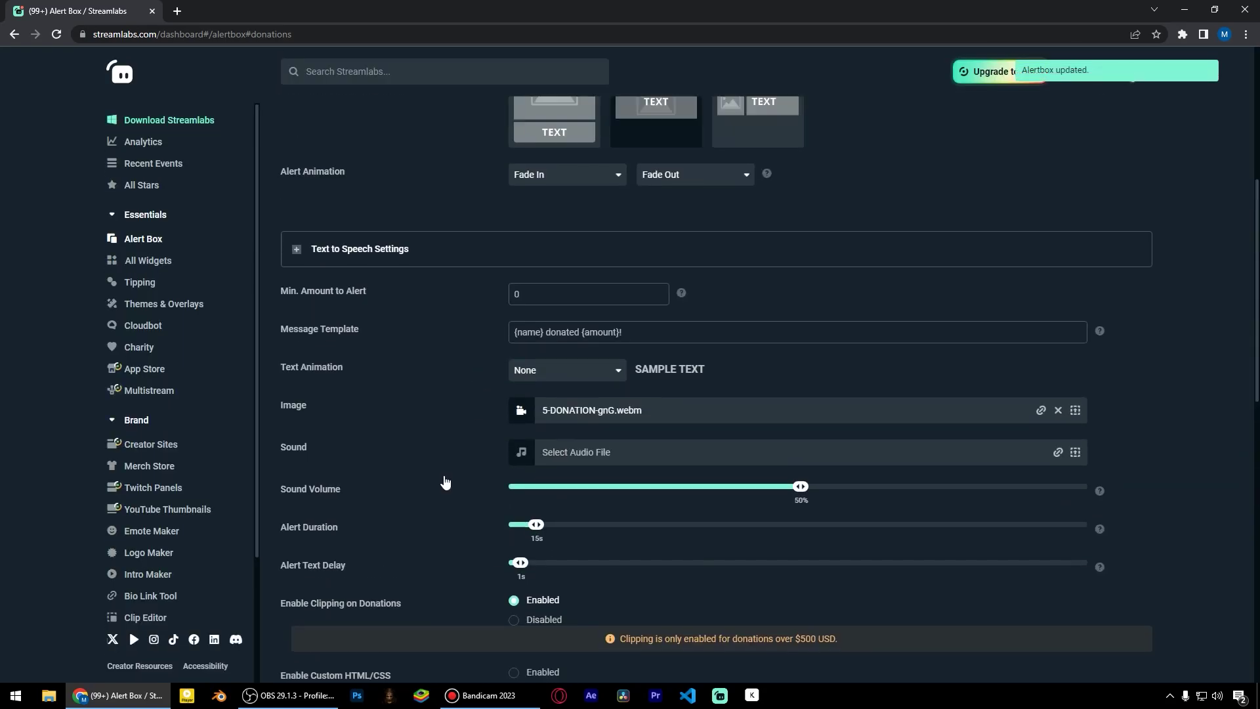
scroll(446, 483, up, 4)
click(289, 695)
click(289, 695)
scroll(532, 378, up, 2)
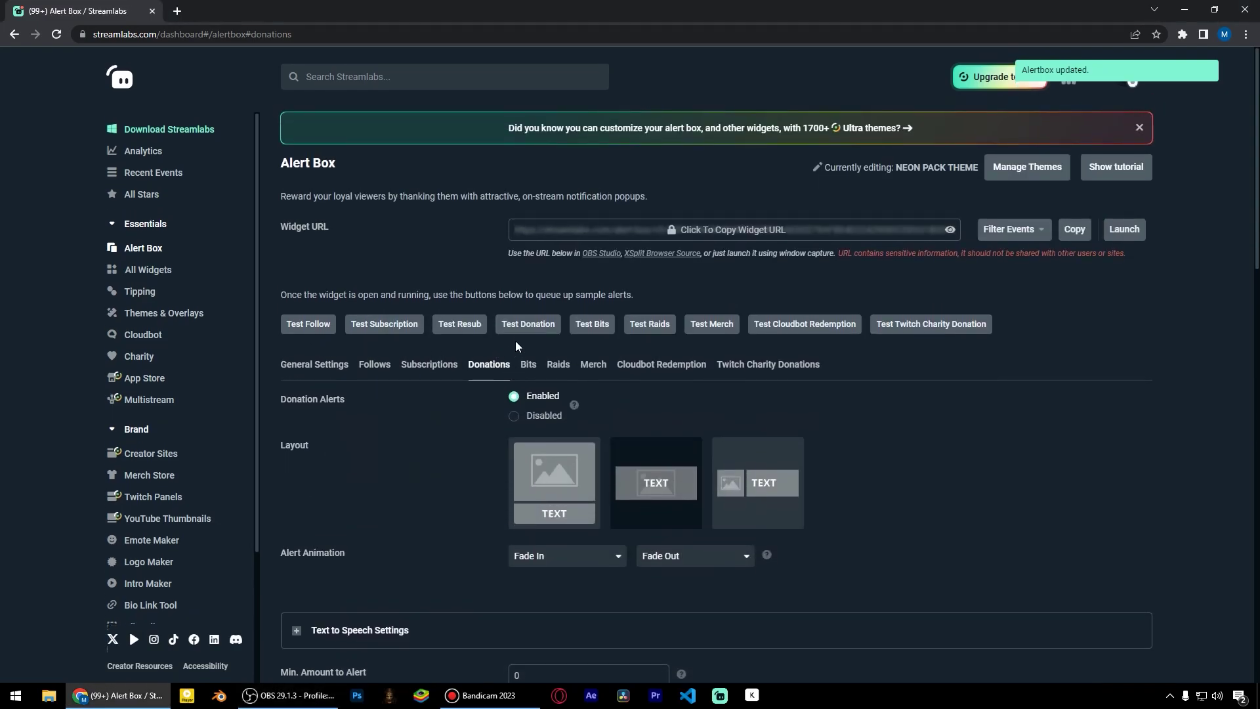
click(528, 324)
click(290, 695)
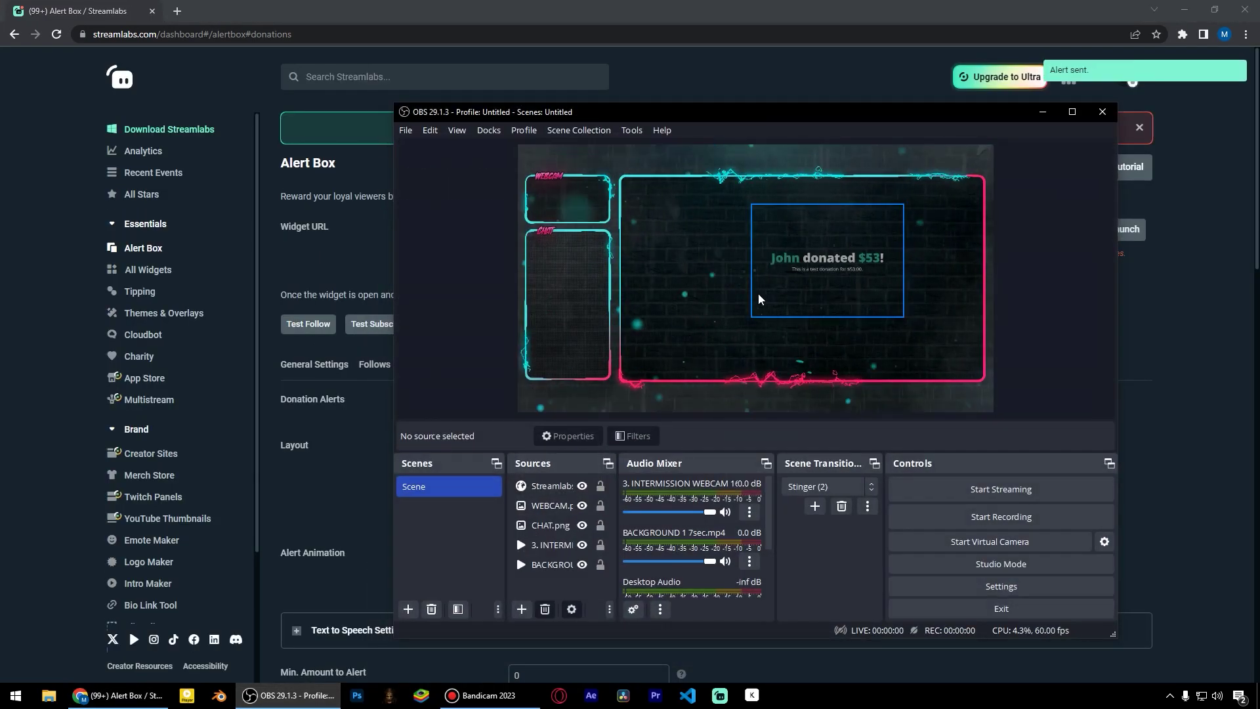
click(1071, 112)
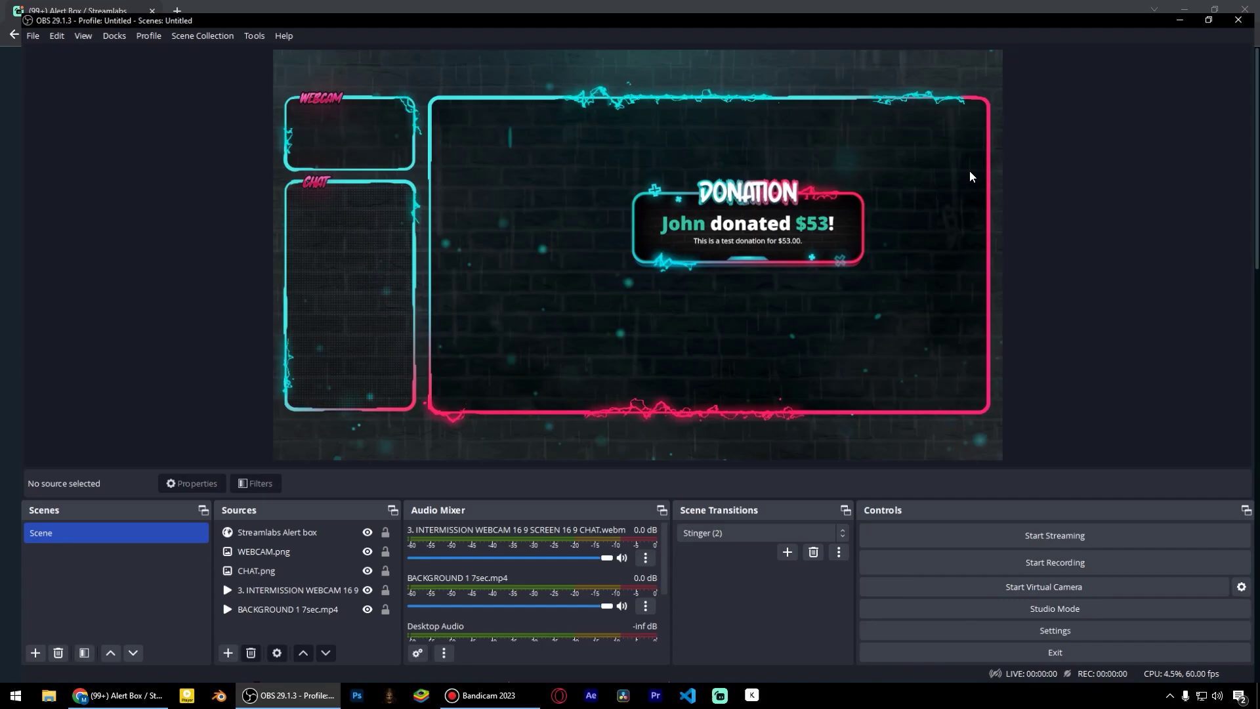
click(705, 239)
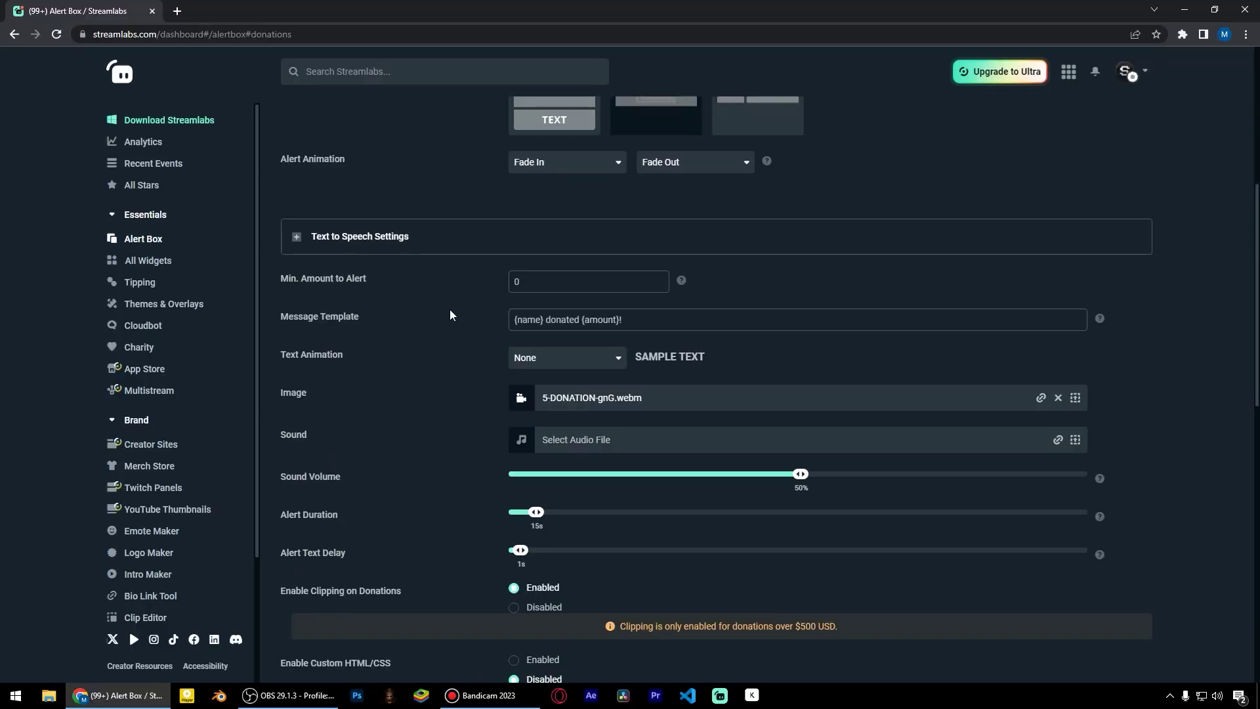
Step: In the Streamlabs donation alert's Font Settings, set the text highlight color to #00FFDD and save the settings
scroll(451, 309, down, 5)
scroll(453, 308, down, 2)
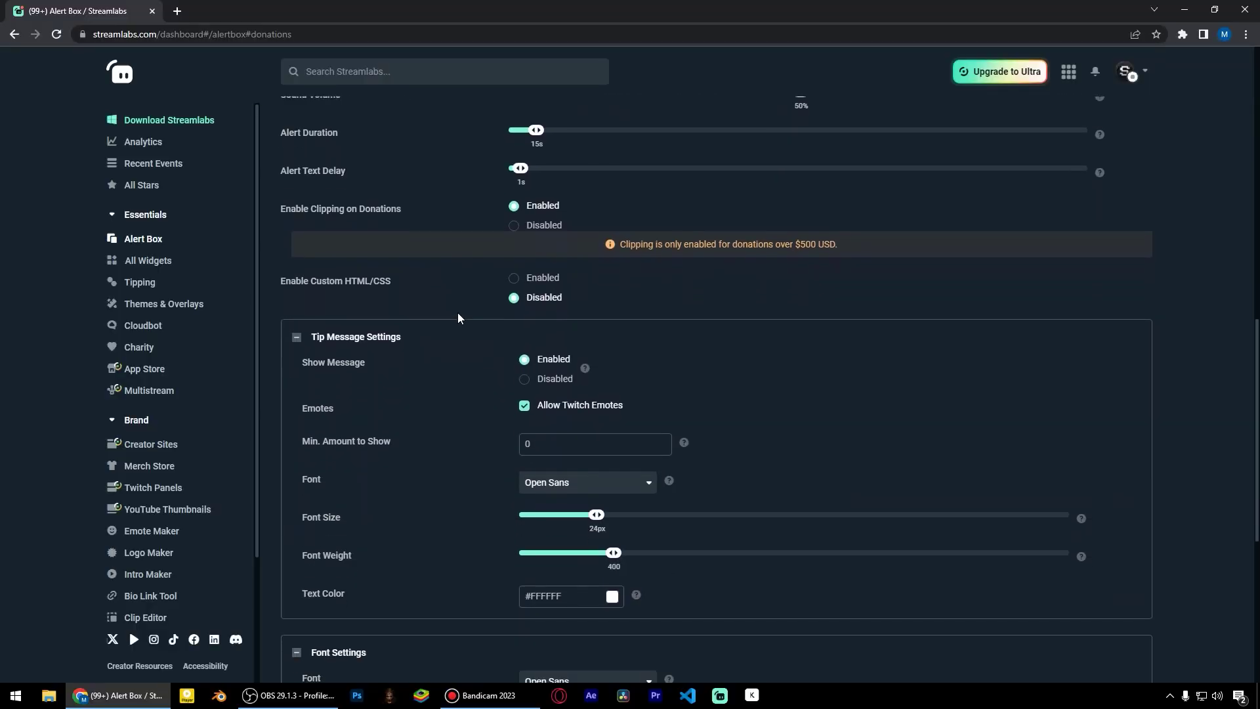
scroll(464, 411, down, 1)
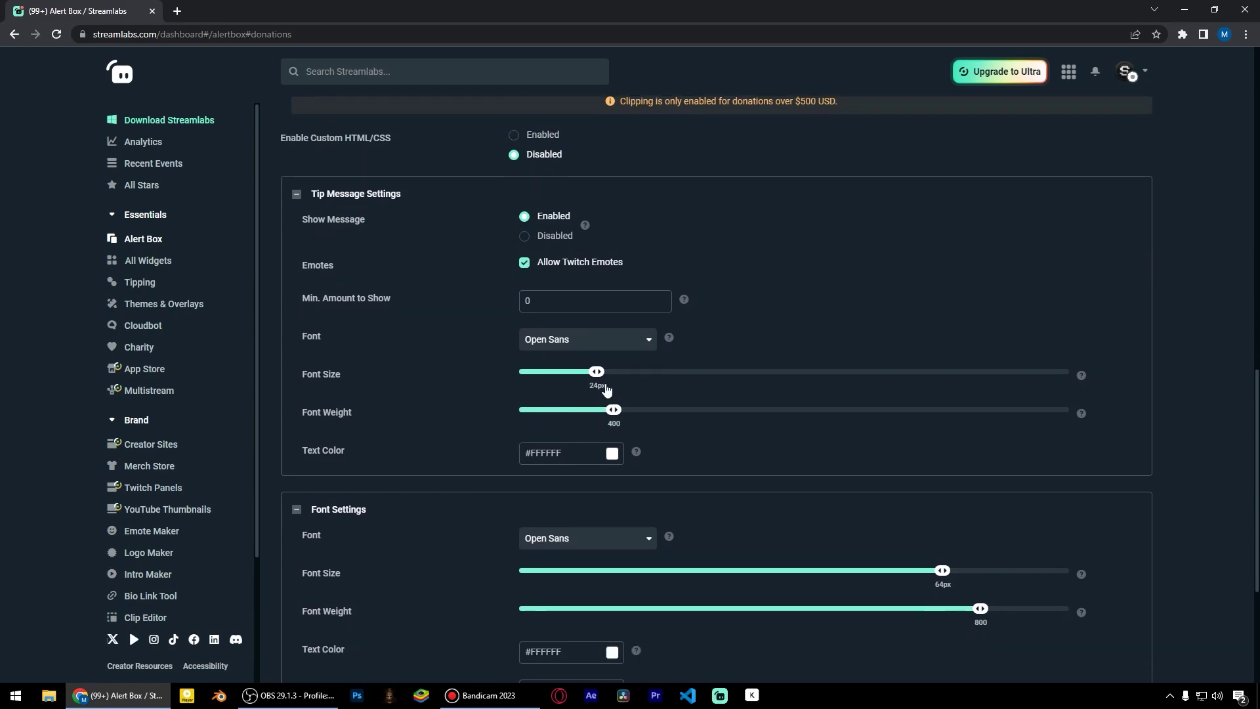
scroll(479, 354, down, 2)
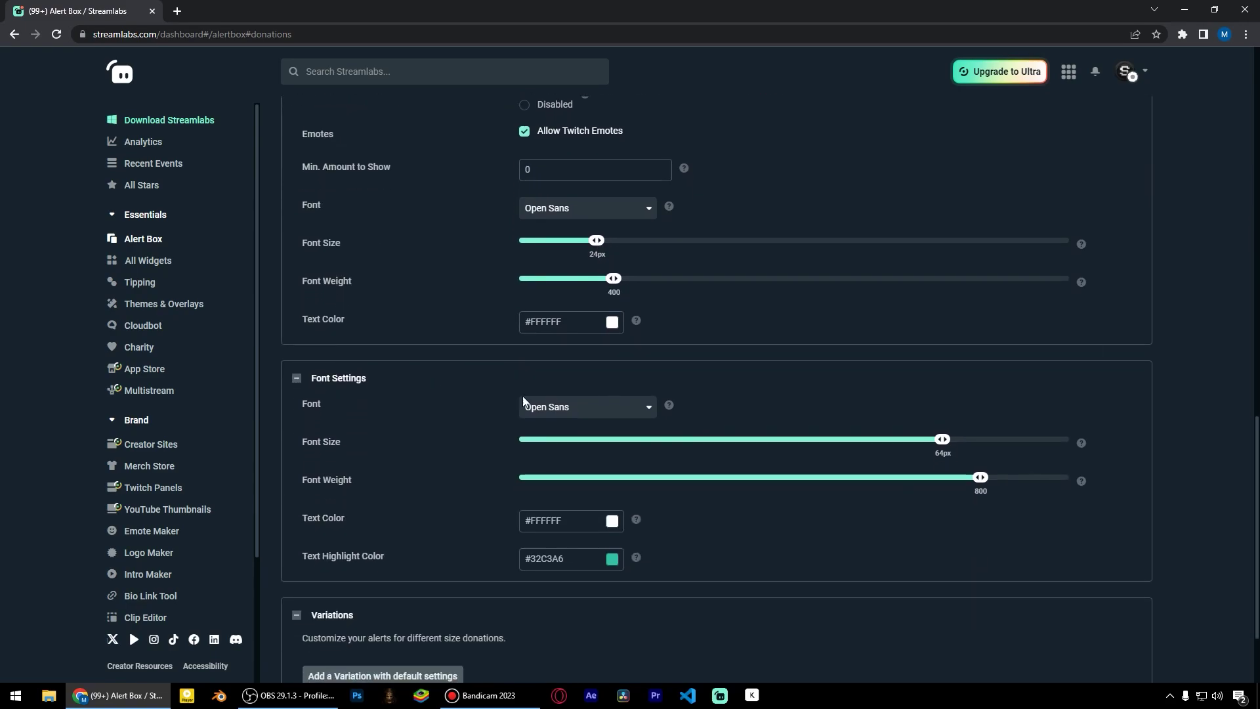
click(617, 559)
scroll(766, 526, down, 2)
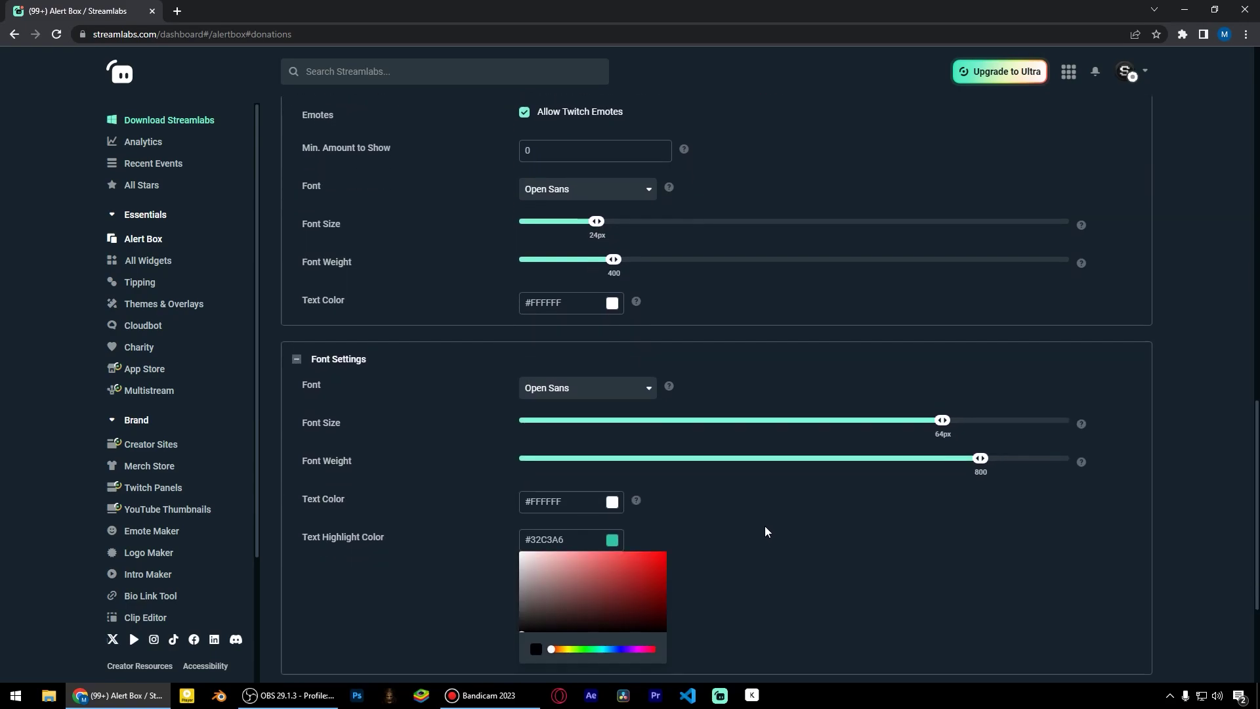
drag(565, 538, 603, 552)
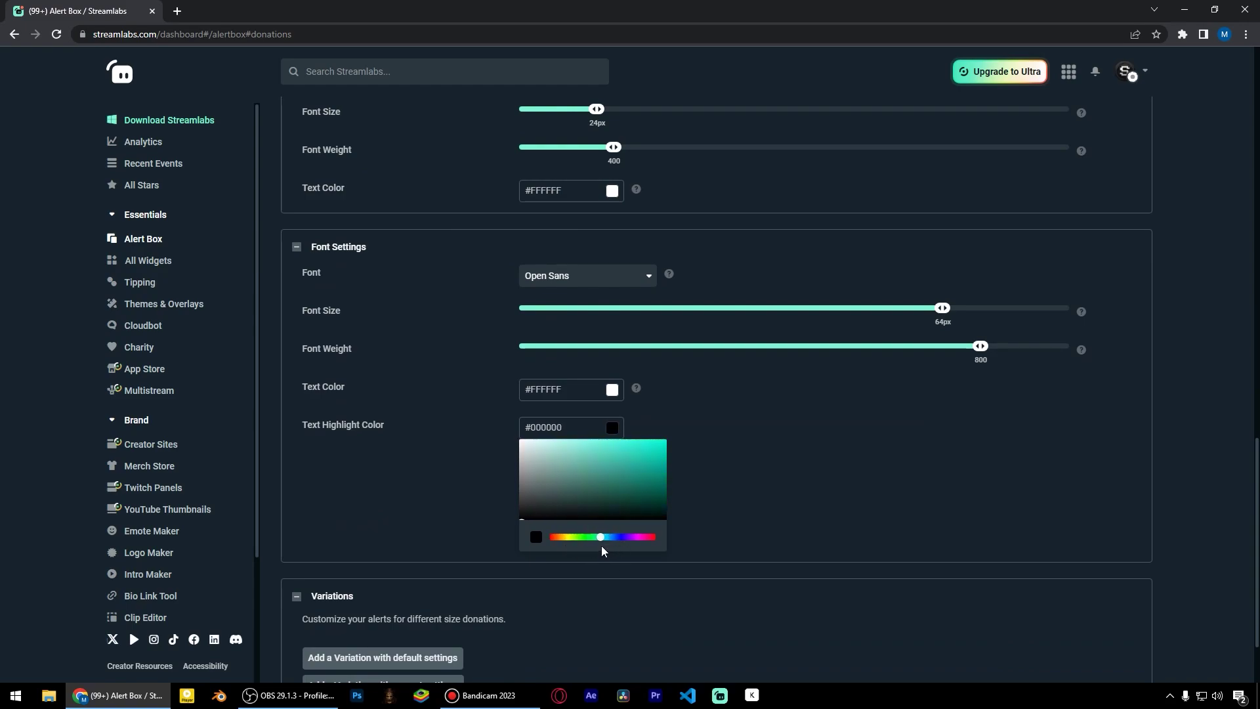
click(763, 422)
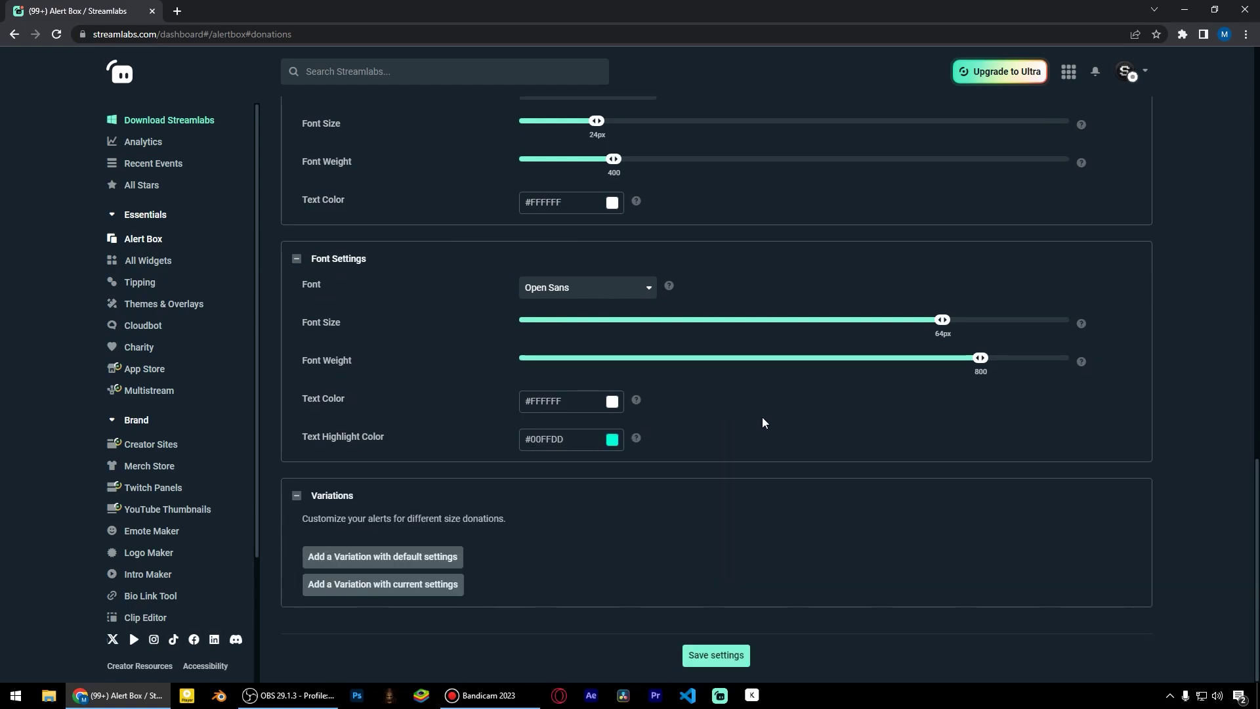
click(728, 650)
Step: In the Tip Message Settings, set the text color to the pink #FF0075 and save the settings
scroll(463, 357, up, 2)
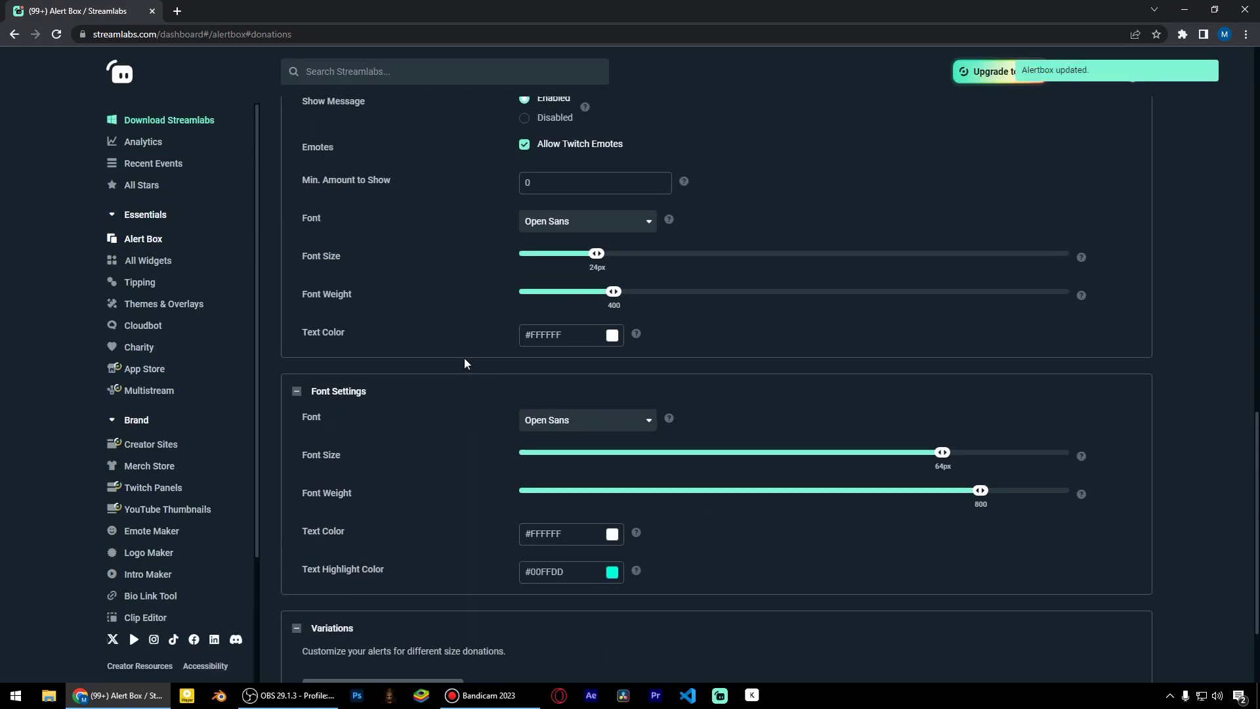
scroll(465, 363, up, 8)
scroll(465, 363, down, 6)
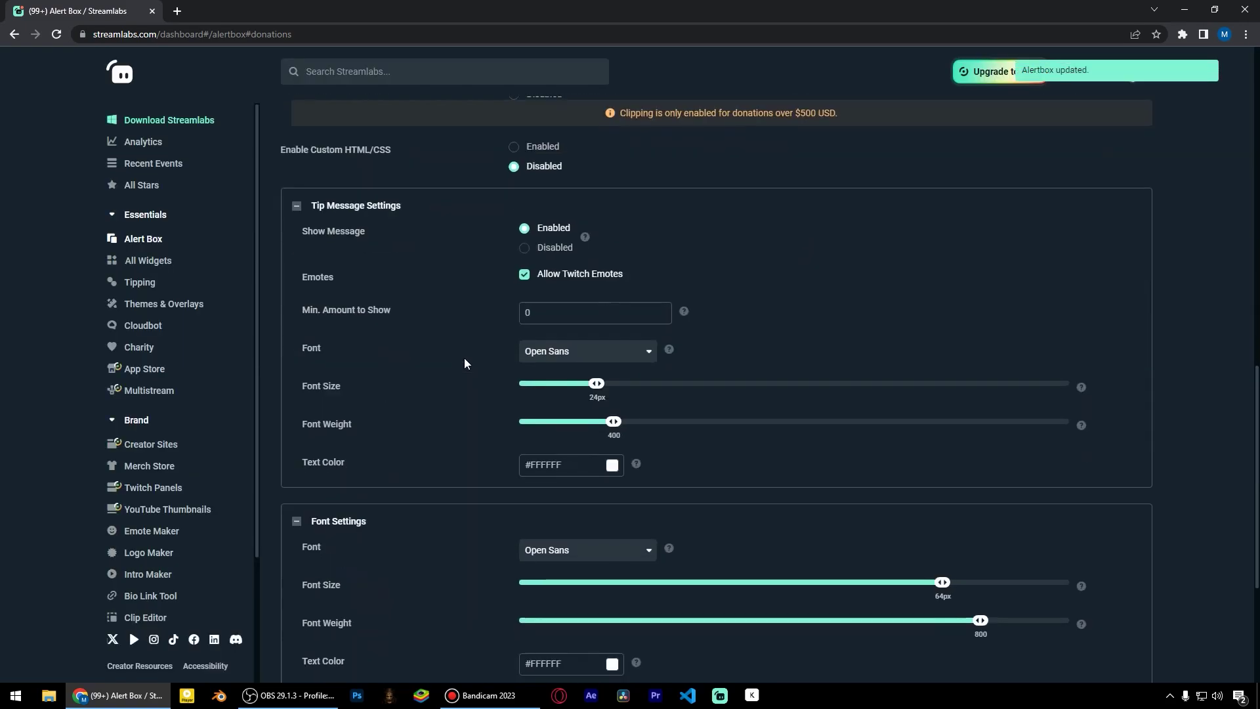
click(612, 464)
click(664, 495)
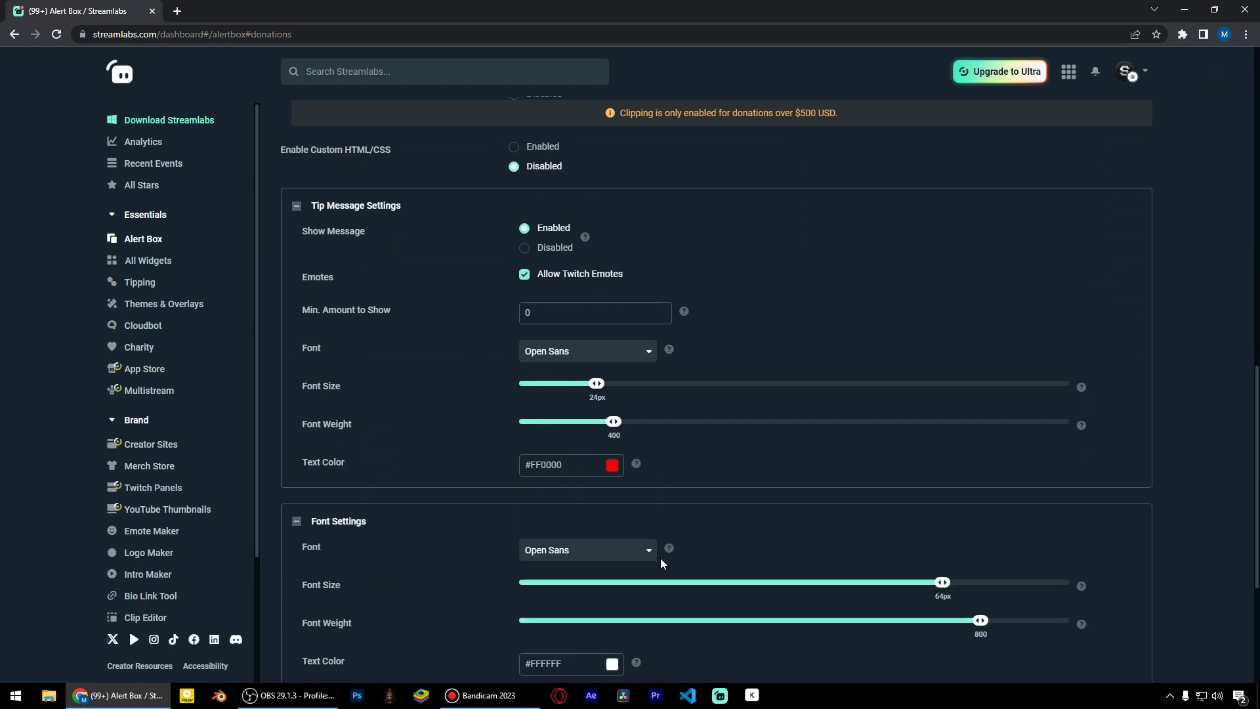
click(612, 464)
drag(644, 576, 651, 575)
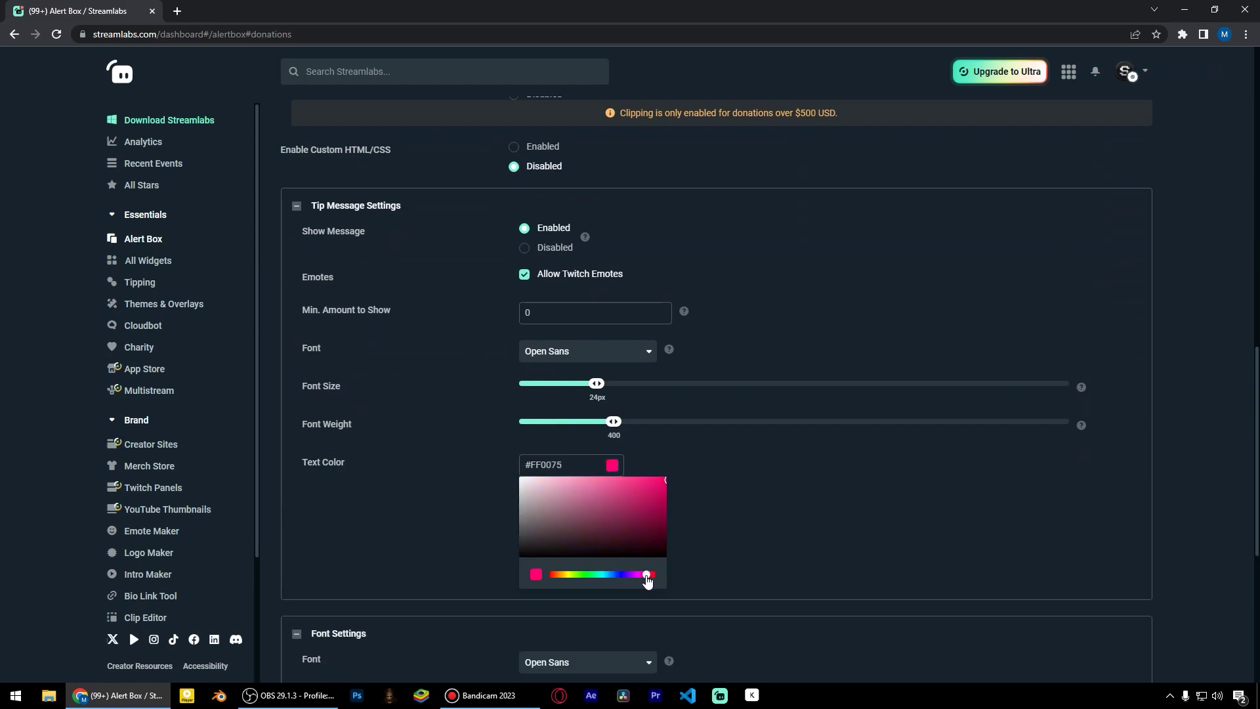
click(466, 428)
scroll(759, 410, down, 4)
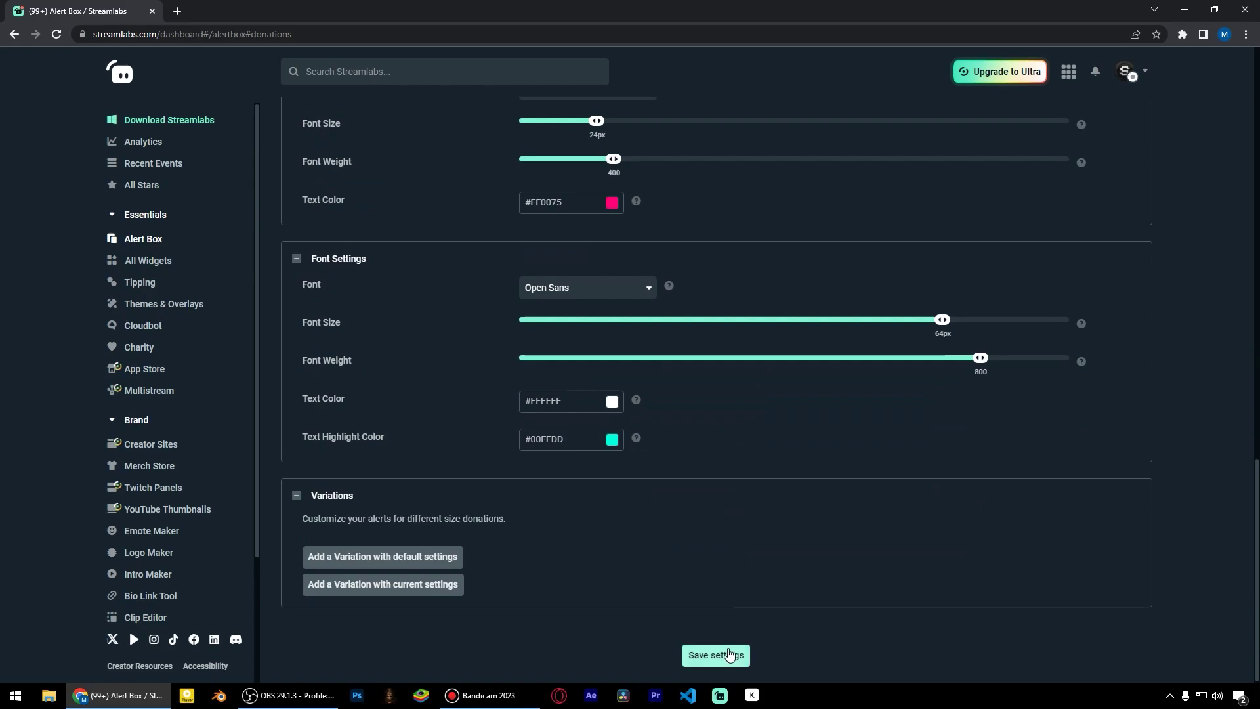
click(730, 654)
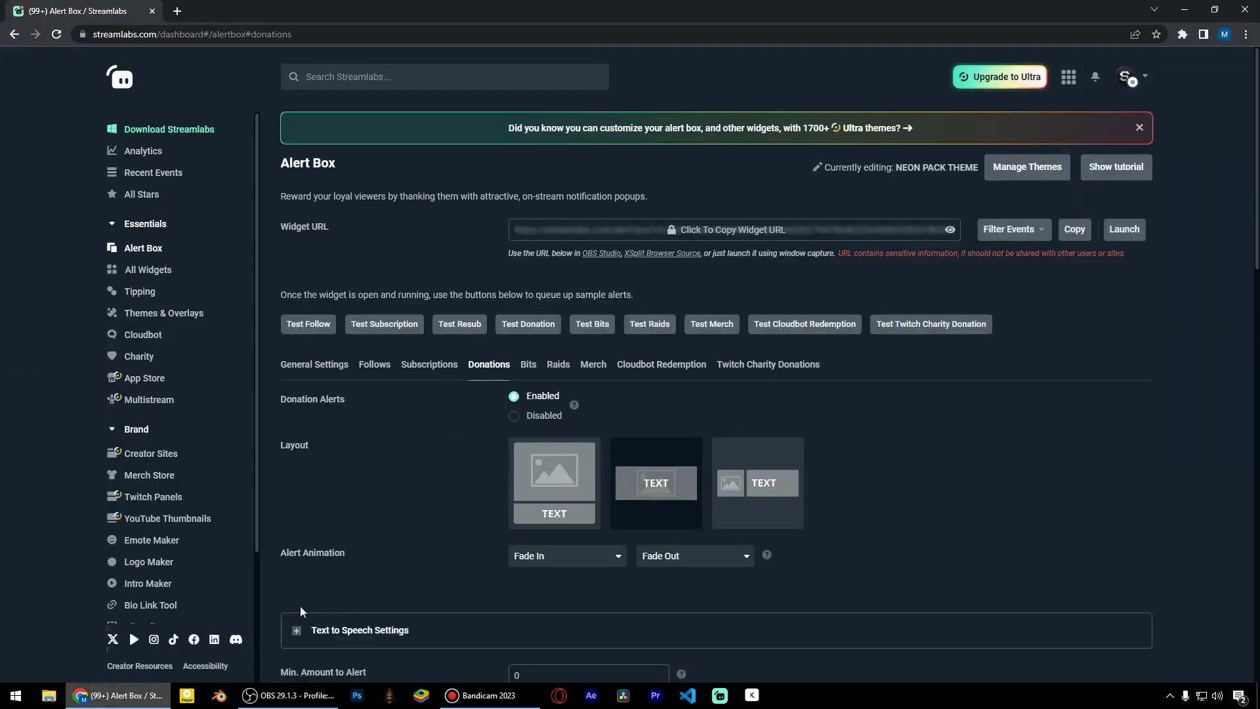
Step: Set both the tip message font and the main alert font to Montserrat and save the settings
scroll(449, 412, down, 10)
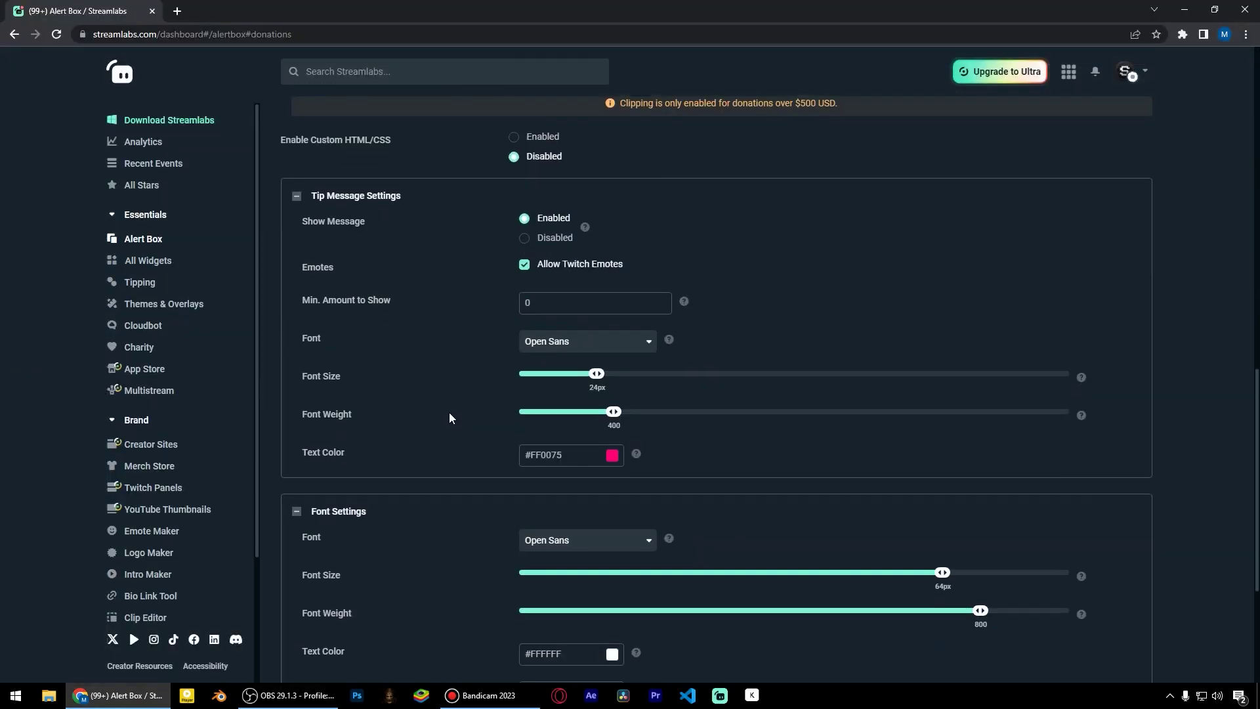
scroll(449, 413, up, 1)
click(583, 410)
text(mons)
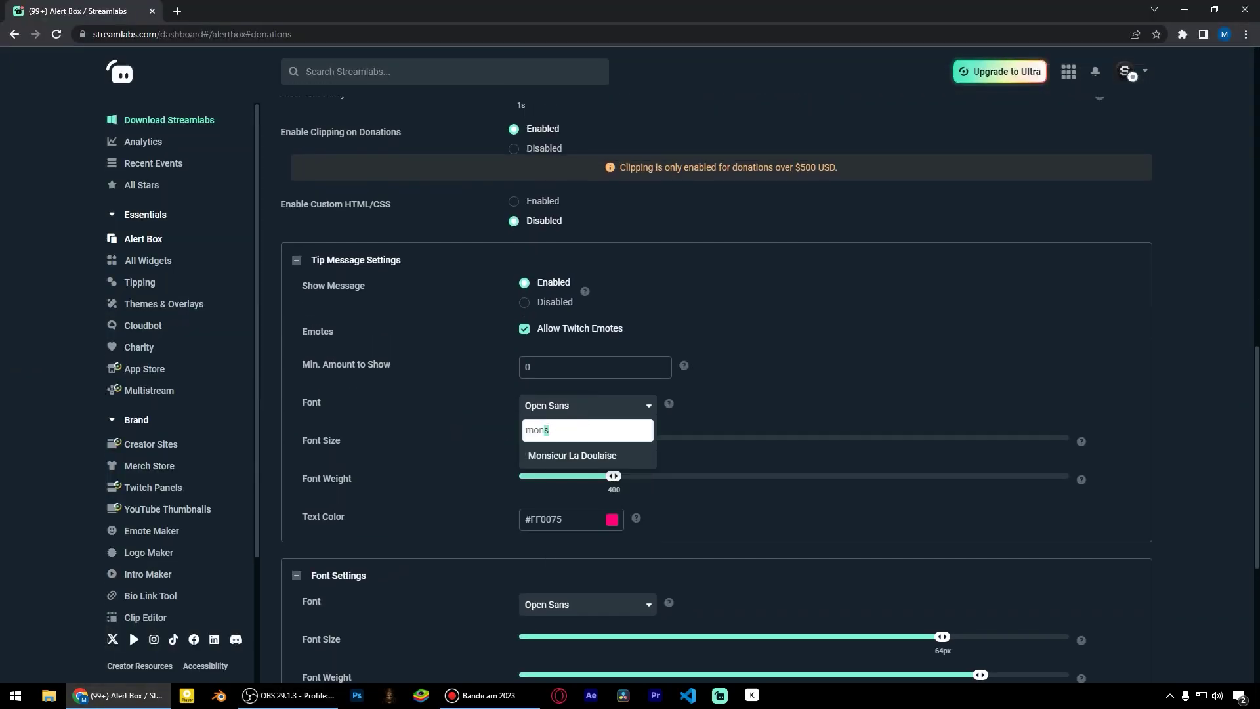
text(t)
click(566, 504)
click(569, 533)
Step: Send a test donation alert and adjust the position of the Streamlabs Alert box source in the OBS preview
scroll(548, 317, up, 8)
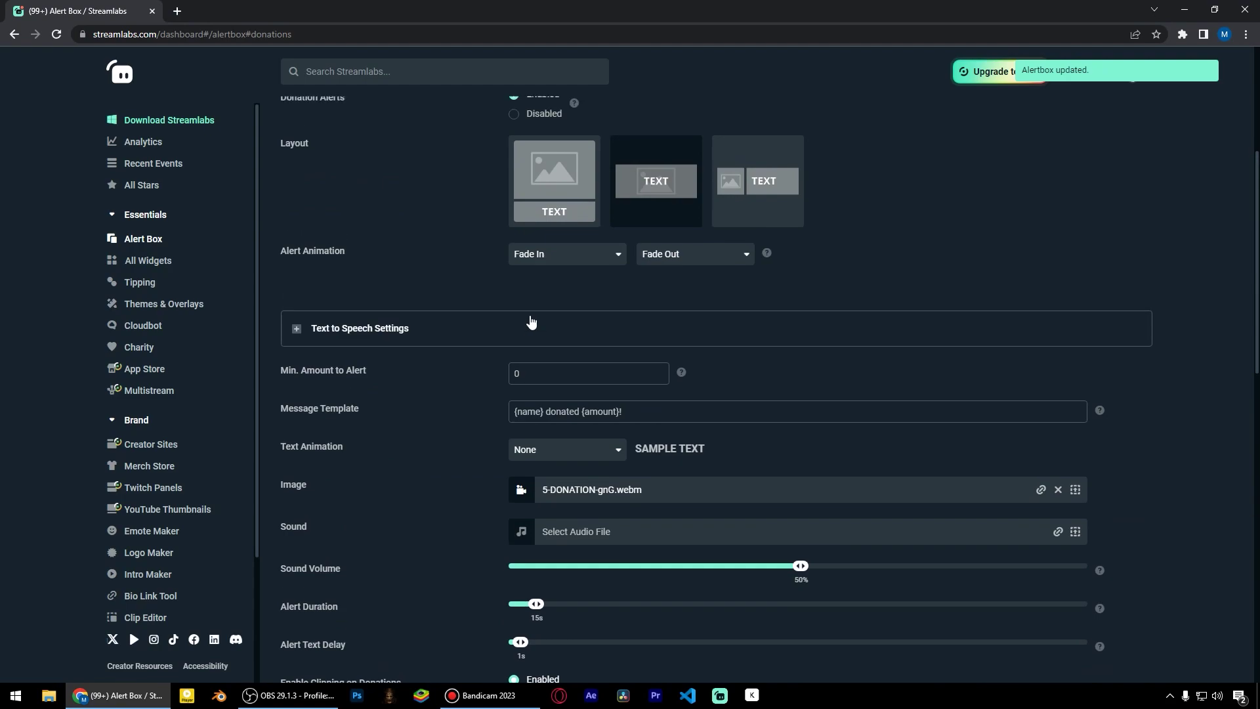
scroll(531, 320, up, 2)
click(536, 146)
click(289, 695)
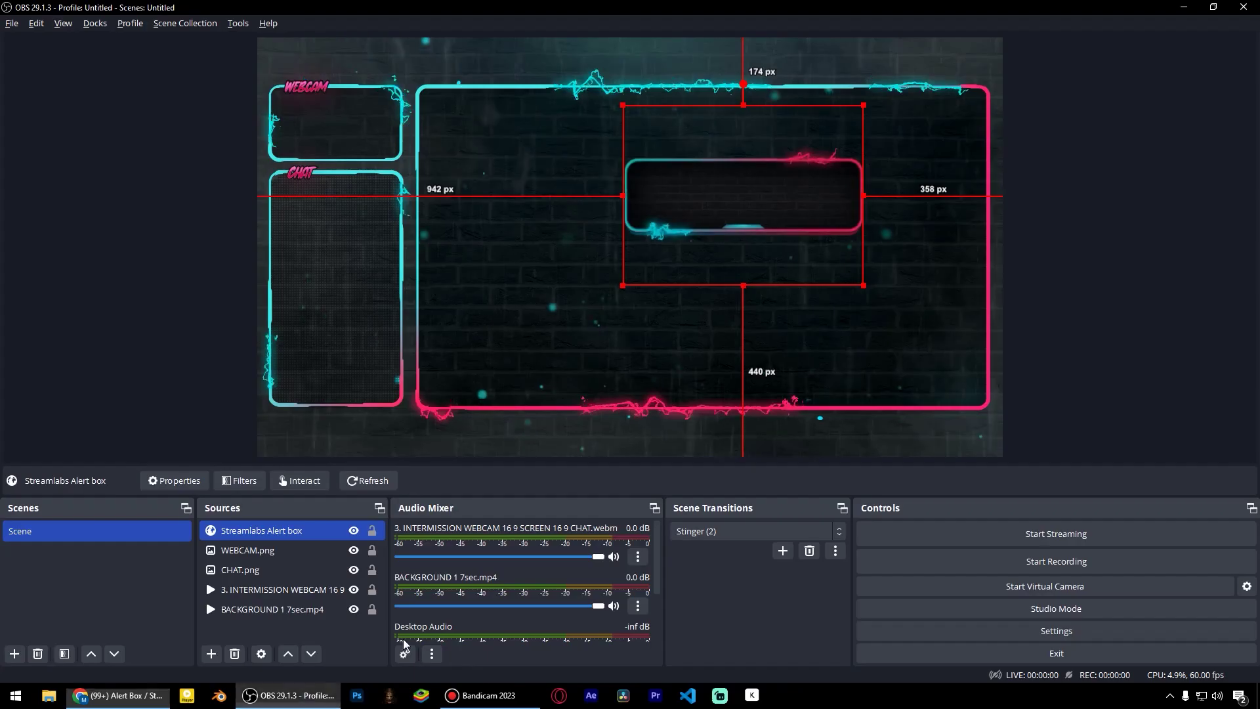
drag(762, 218, 749, 229)
mouse_move(847, 208)
mouse_down()
mouse_move(826, 214)
mouse_move(863, 231)
mouse_move(830, 224)
mouse_up()
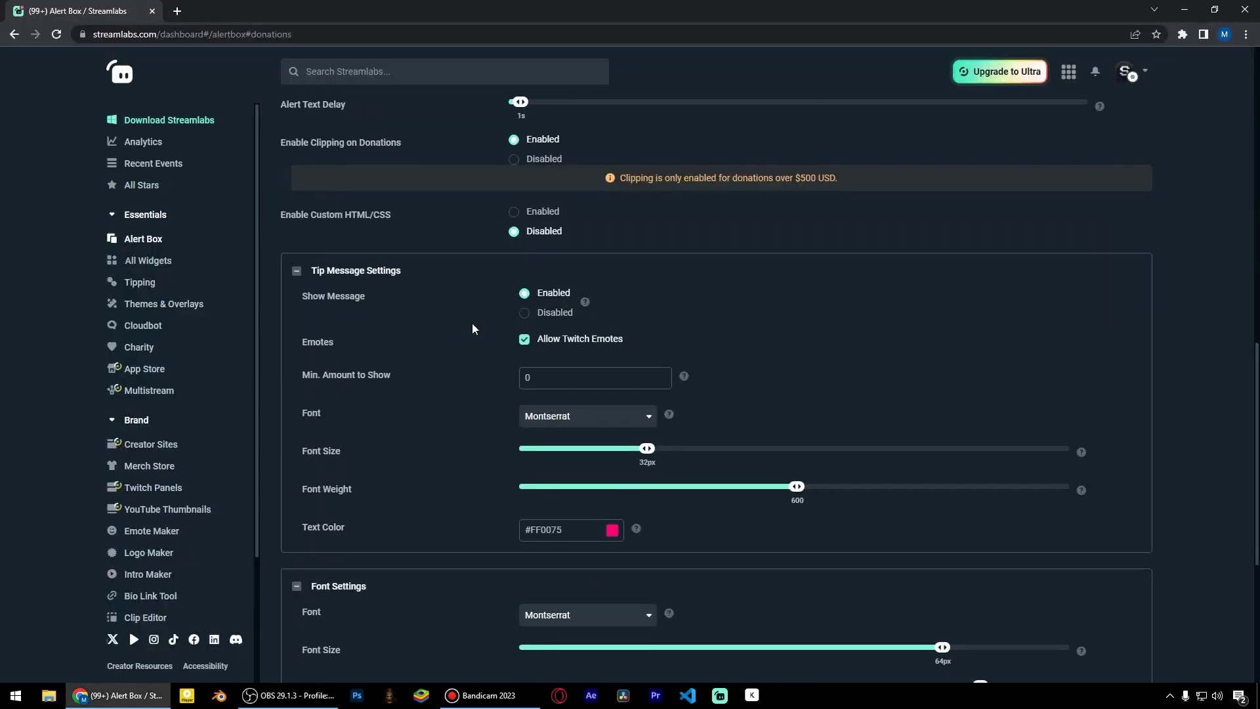
Step: In the Streamlabs donation alert's Font Settings, set the text color to #00E7FF and save the settings
scroll(471, 323, down, 5)
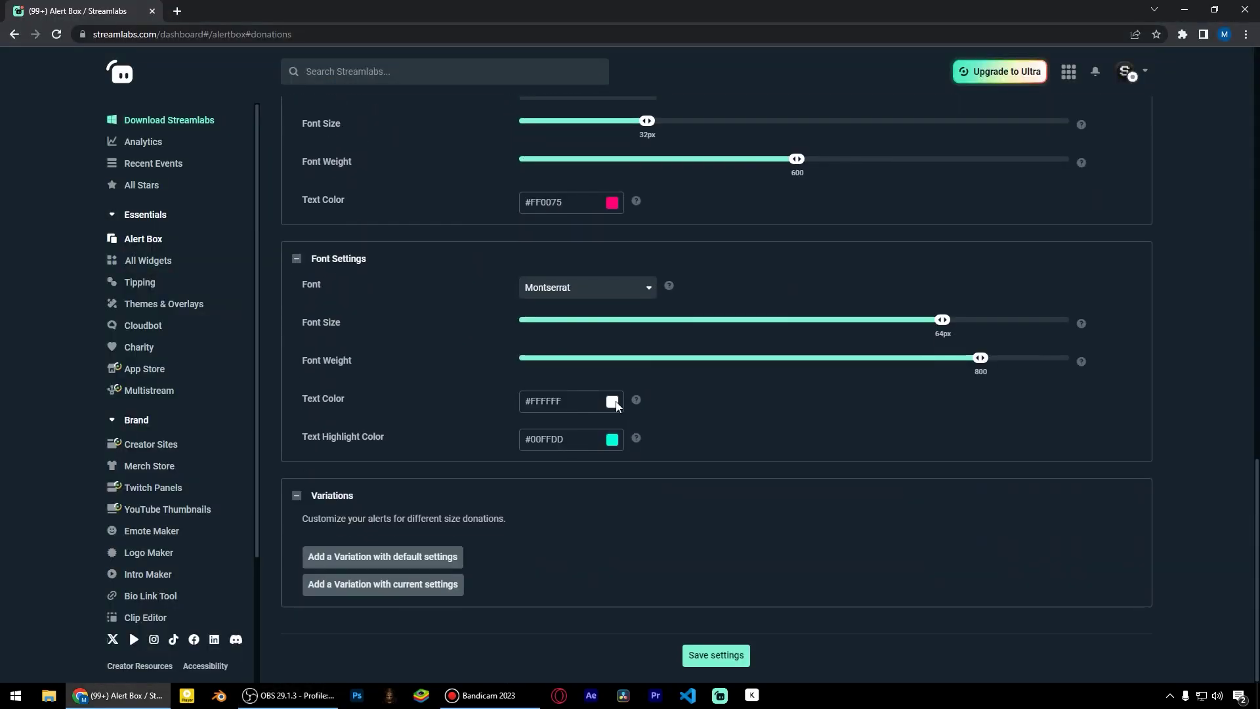
click(613, 403)
drag(636, 511, 608, 510)
drag(655, 439, 668, 414)
click(612, 402)
click(606, 511)
click(733, 438)
click(716, 655)
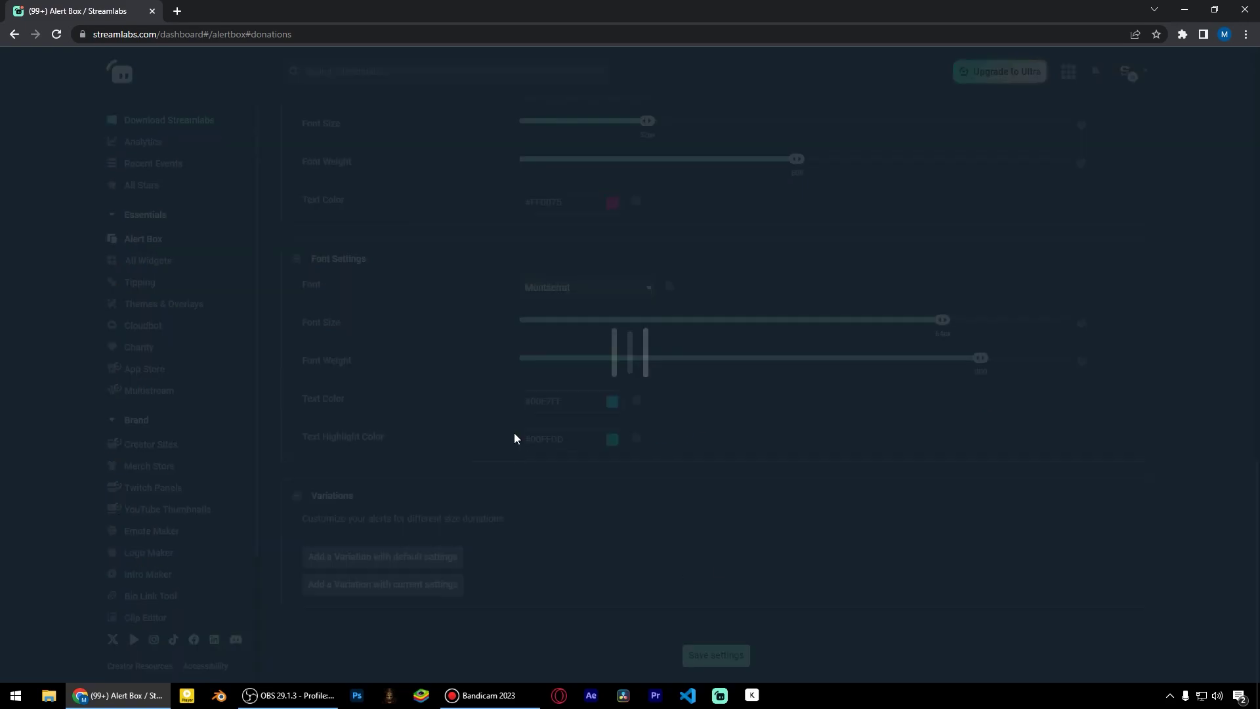
Step: Send another test donation alert to check the new text colors
scroll(476, 398, up, 15)
click(515, 273)
click(514, 273)
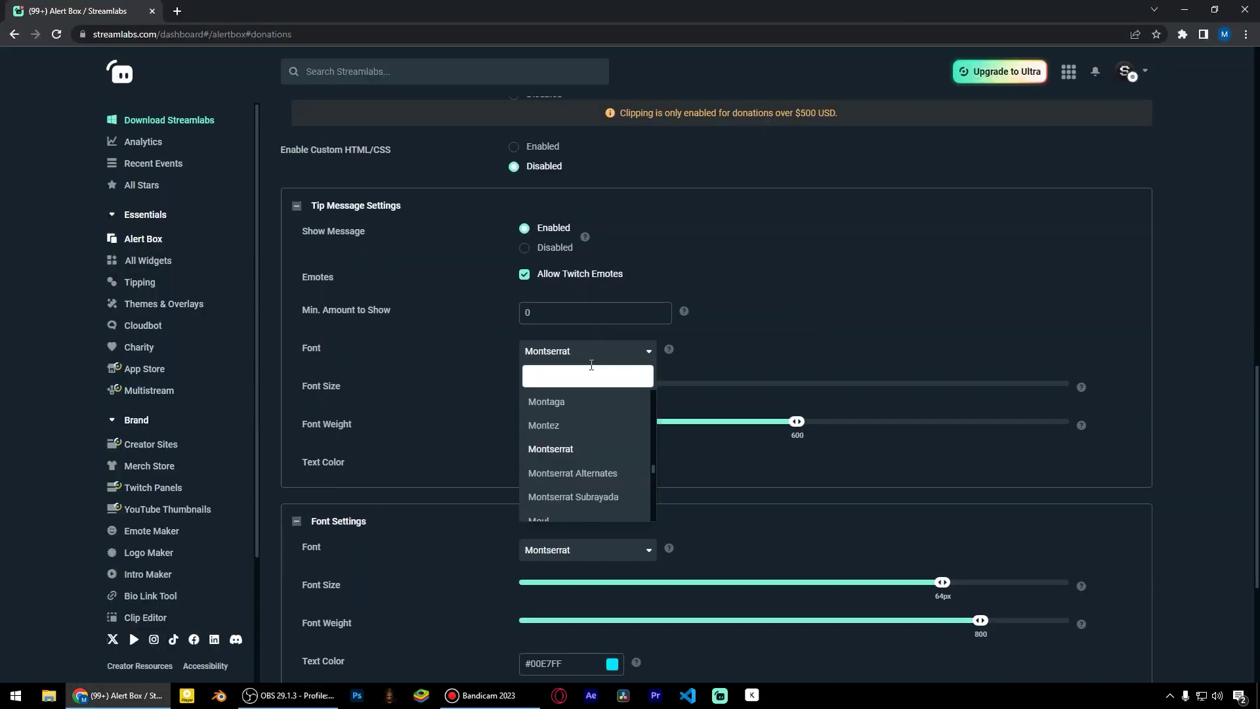
Step: Set both the tip message font and the main alert font to Permanent Marker and send a test donation alert
text(per)
click(590, 425)
scroll(487, 366, down, 1)
click(588, 550)
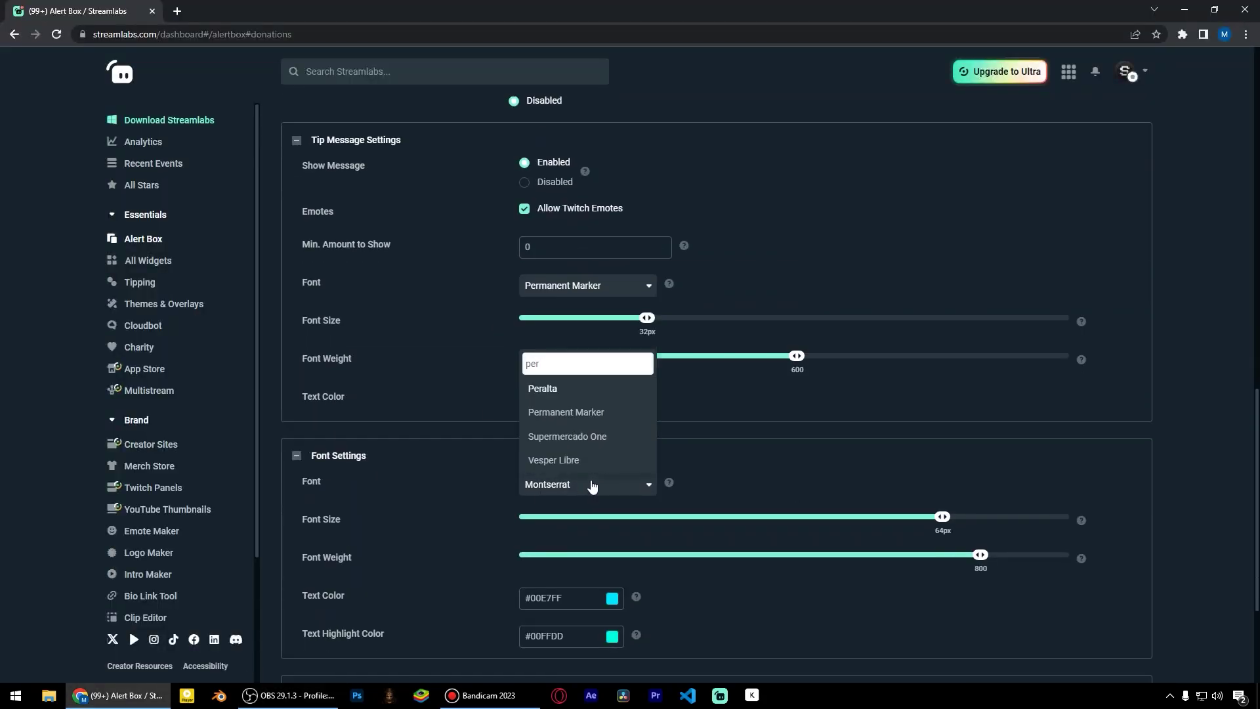
click(563, 411)
scroll(451, 310, down, 3)
click(539, 205)
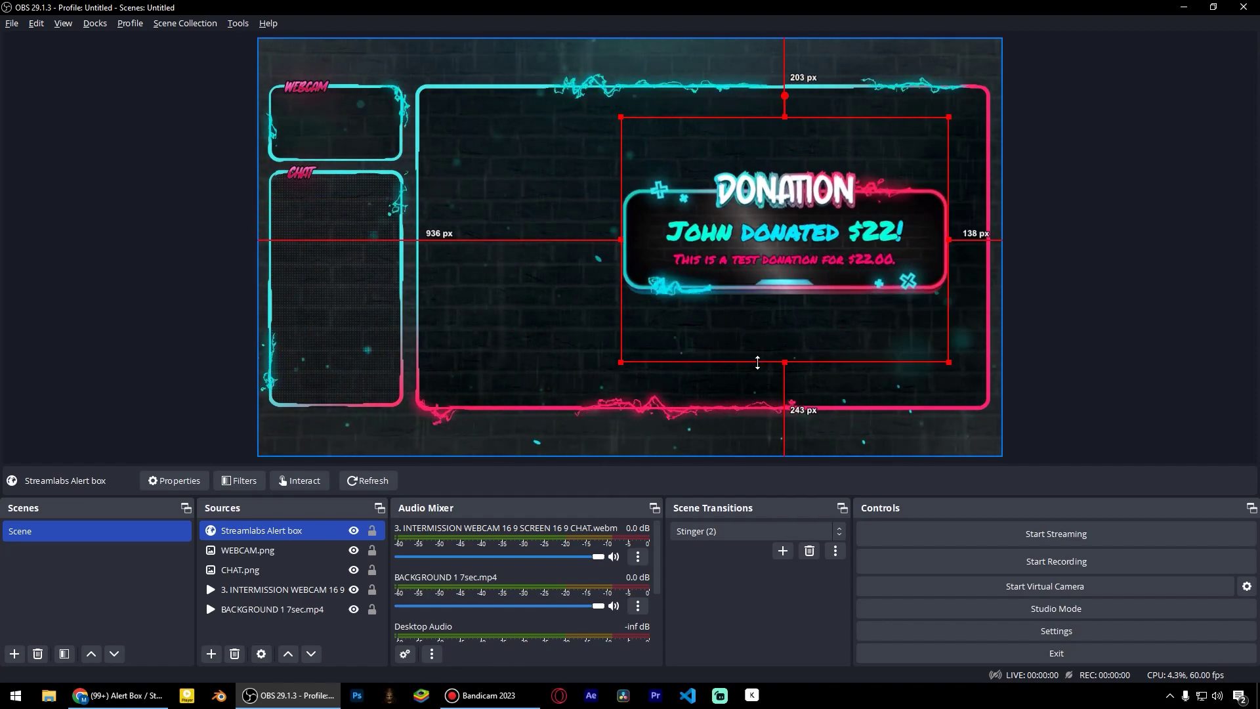
Step: Reposition the enlarged Streamlabs Alert box source within the large screen frame of the OBS preview and deselect it
drag(747, 282, 741, 250)
drag(724, 200, 785, 193)
click(1081, 225)
click(743, 209)
Step: Return to Streamlabs, open the sounds gallery for the donation alert and browse the uploaded and stock sounds
key(alt+Tab)
scroll(447, 460, down, 5)
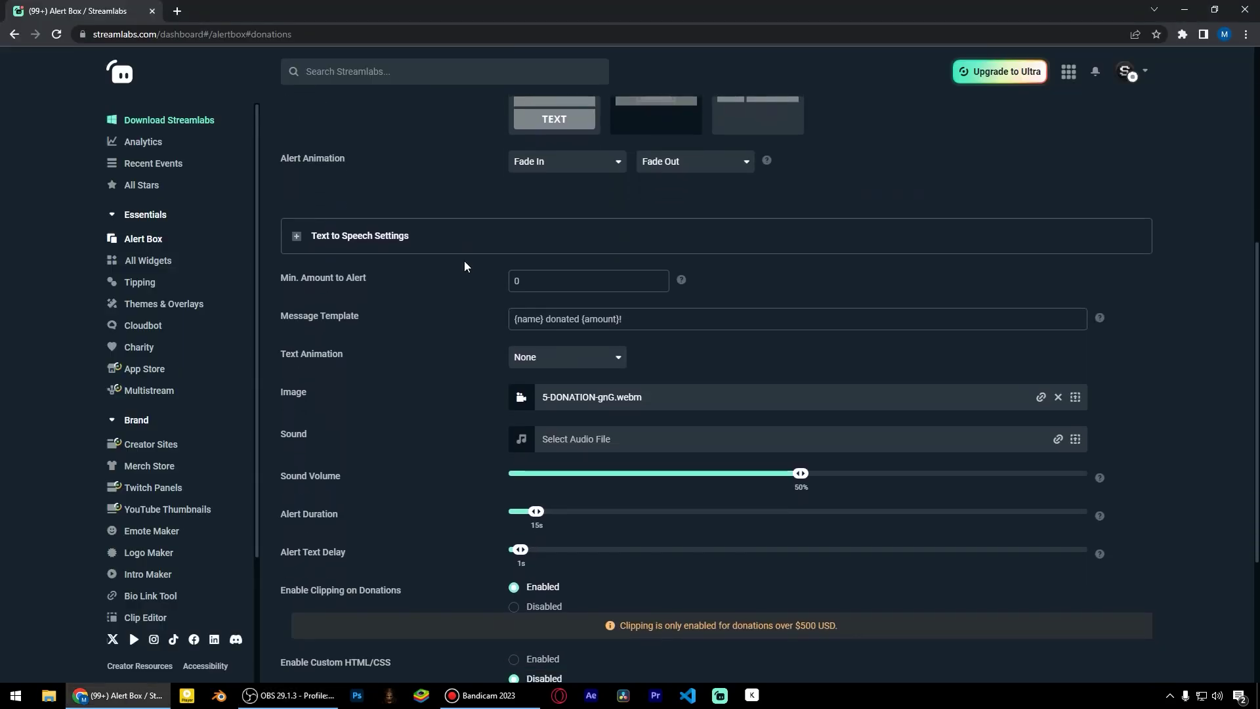
click(1076, 374)
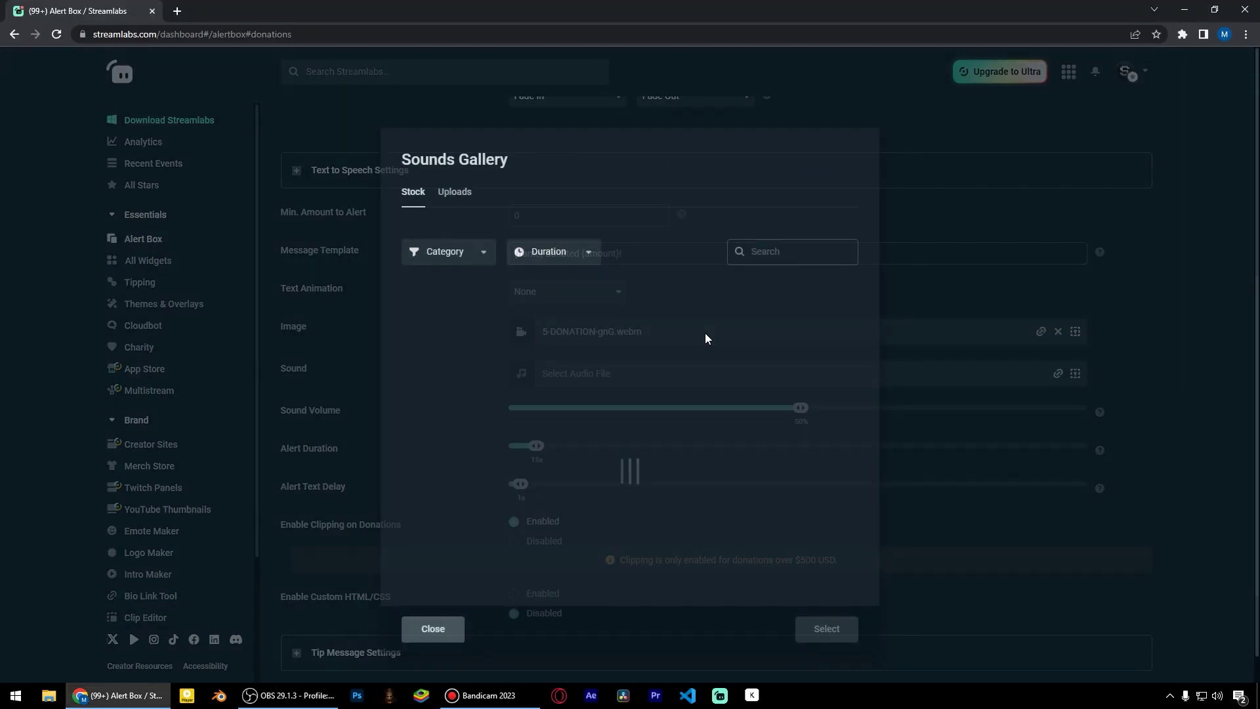
click(455, 191)
click(414, 192)
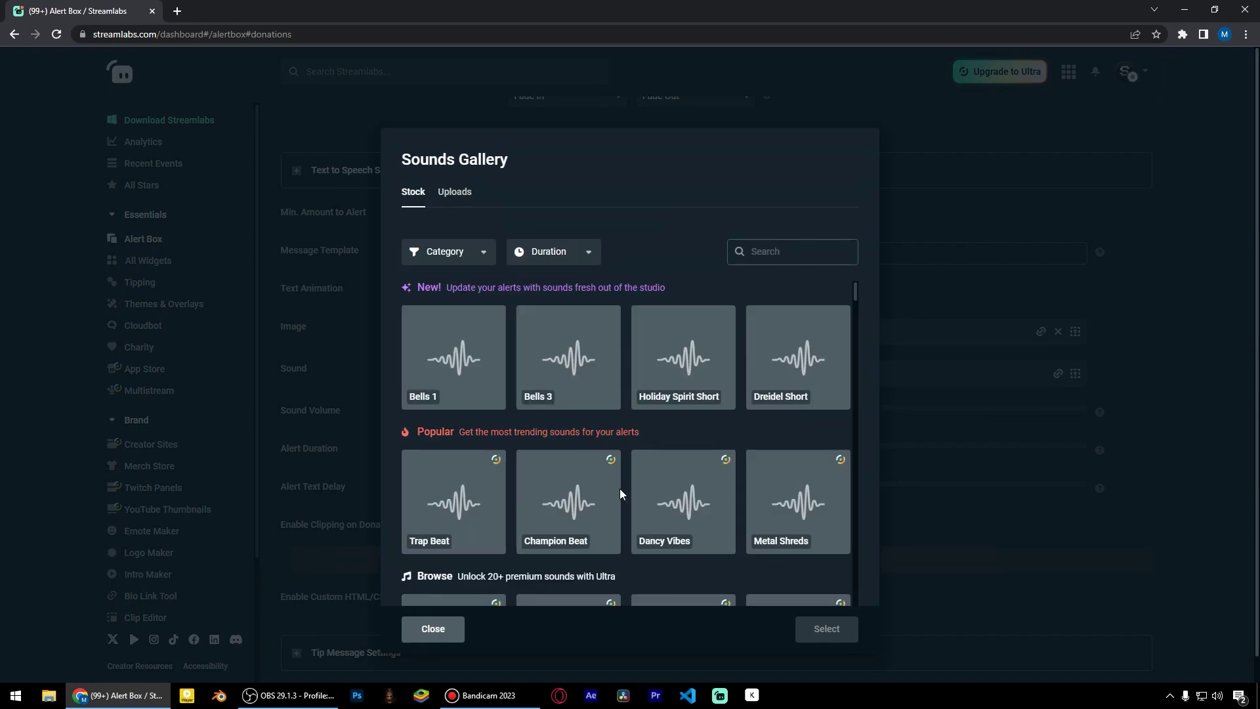
scroll(840, 387, down, 5)
scroll(554, 439, up, 5)
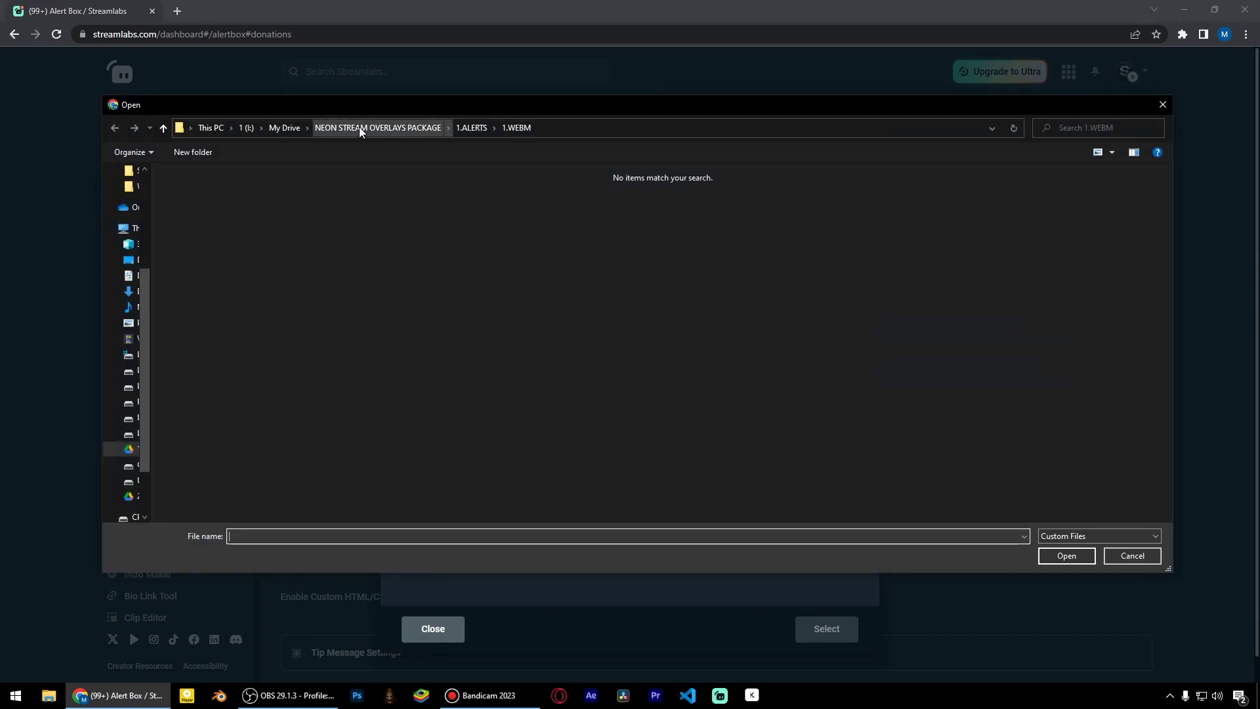
Step: Upload sound 1.mp3 from the NEON STREAM OVERLAYS PACKAGE 1.ALERTS folder as the donation alert sound and save the settings
click(471, 128)
right_click(410, 172)
key(Escape)
double_click(432, 198)
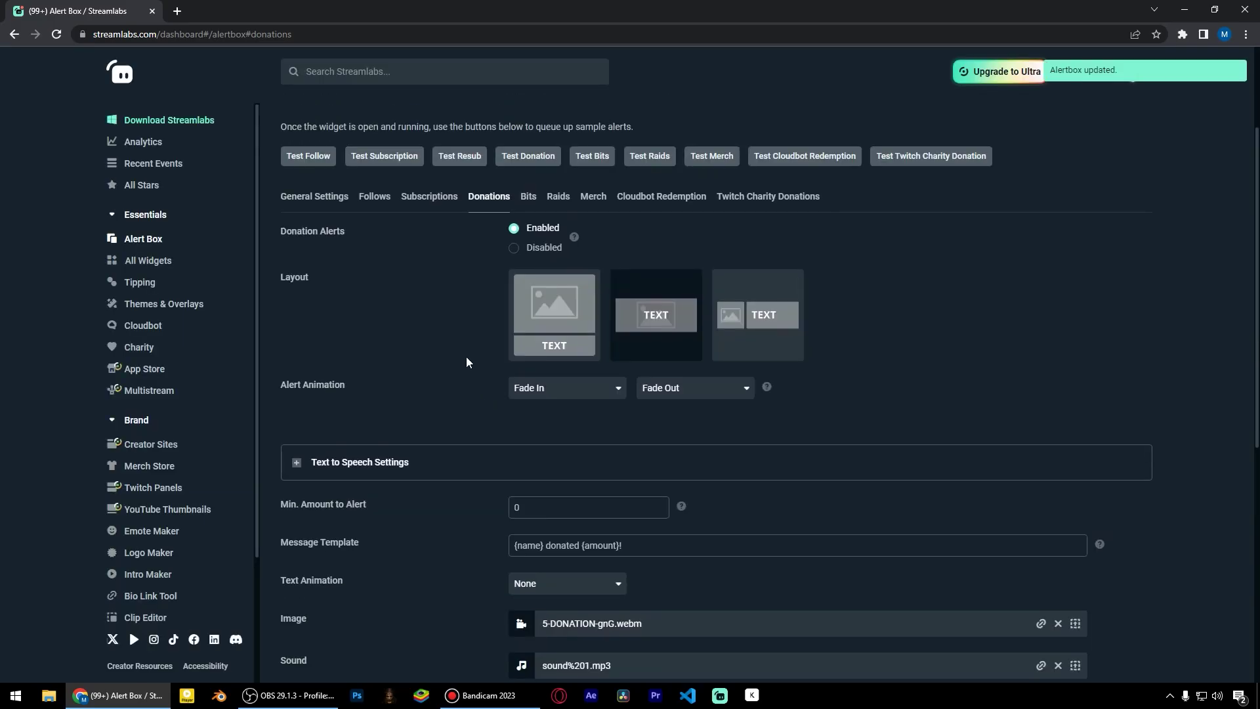
Step: Open the follow alert settings and choose the layout with the text over the image
scroll(467, 362, up, 3)
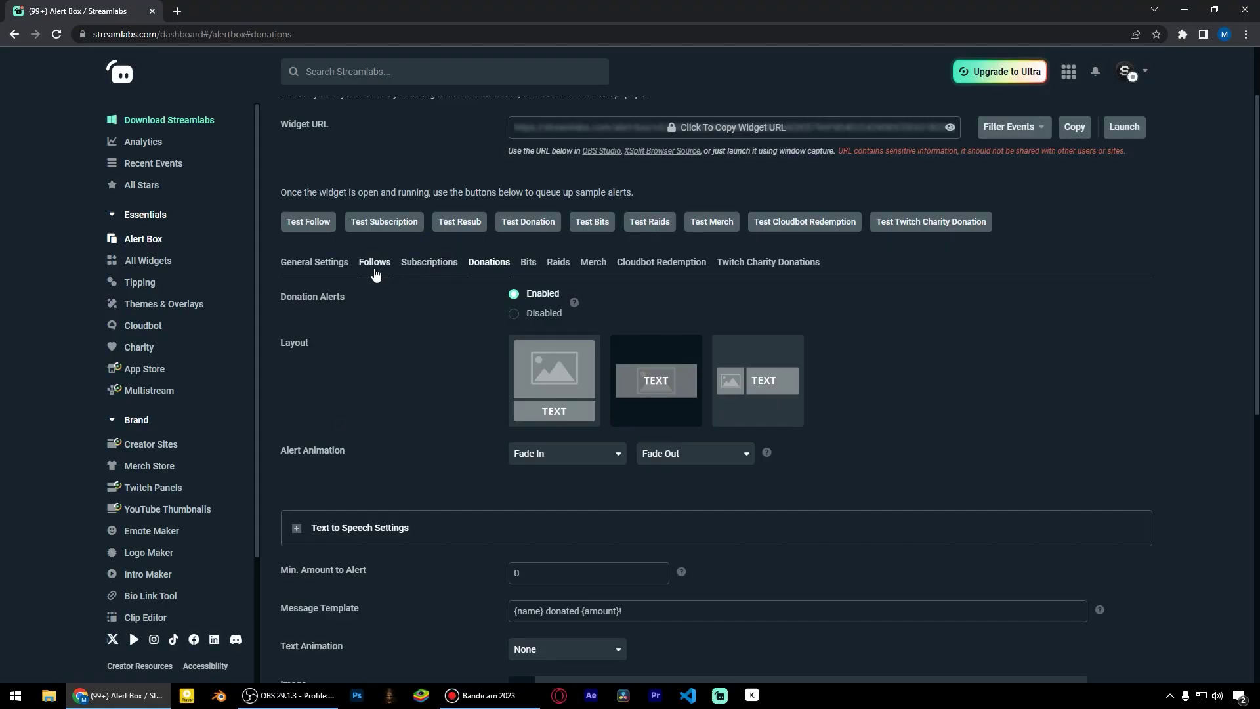
click(375, 262)
scroll(692, 287, down, 3)
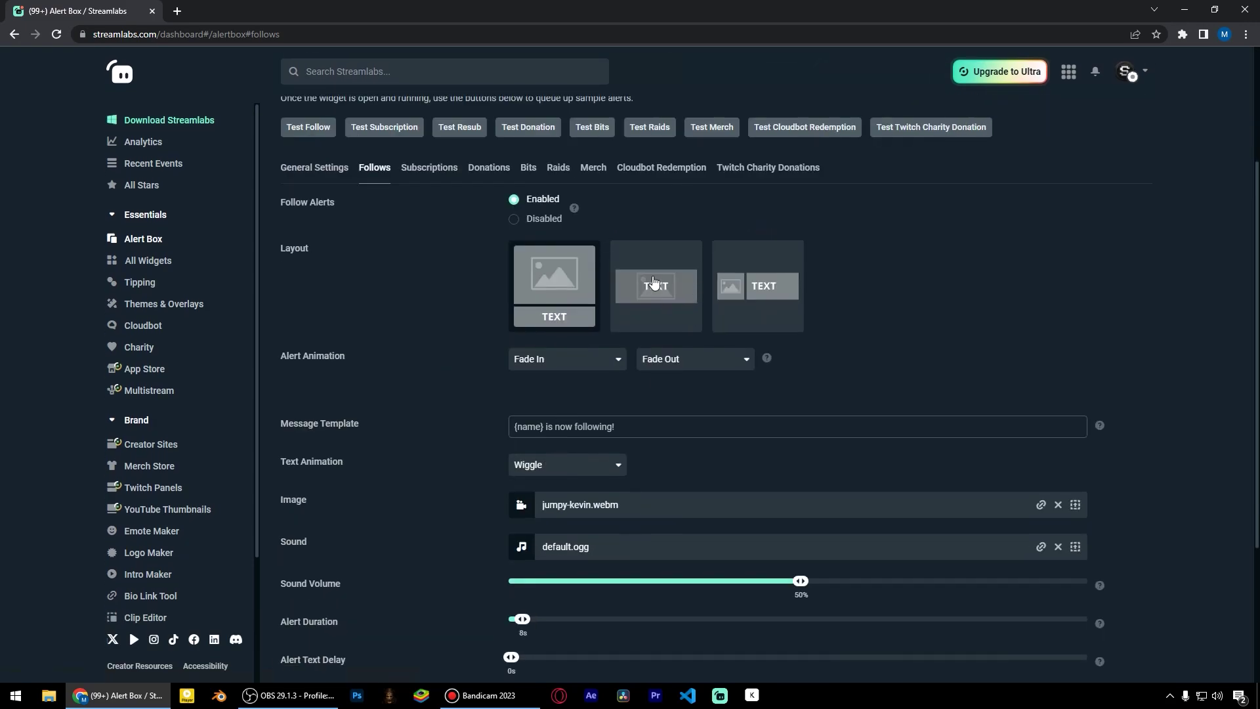
click(654, 282)
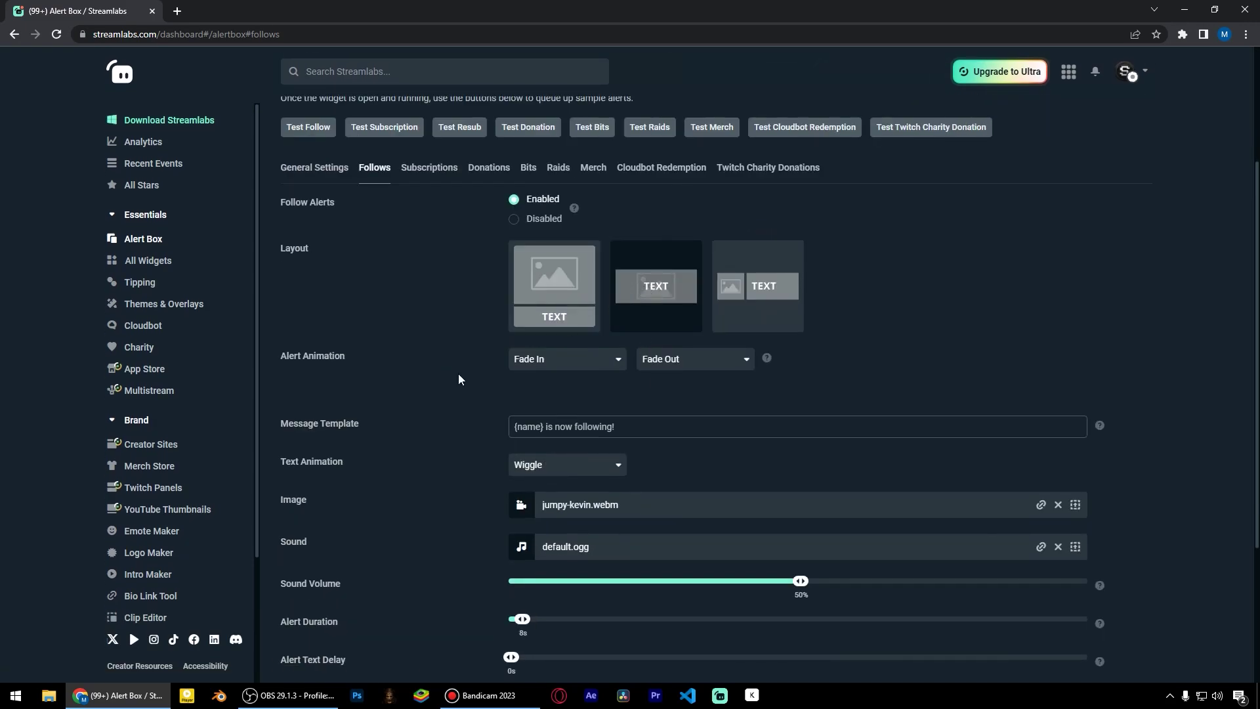
Step: Replace the follow alert image with an uploaded 12-NEW FOLLOWER.webm from the 1.WEBM folder
scroll(589, 361, down, 2)
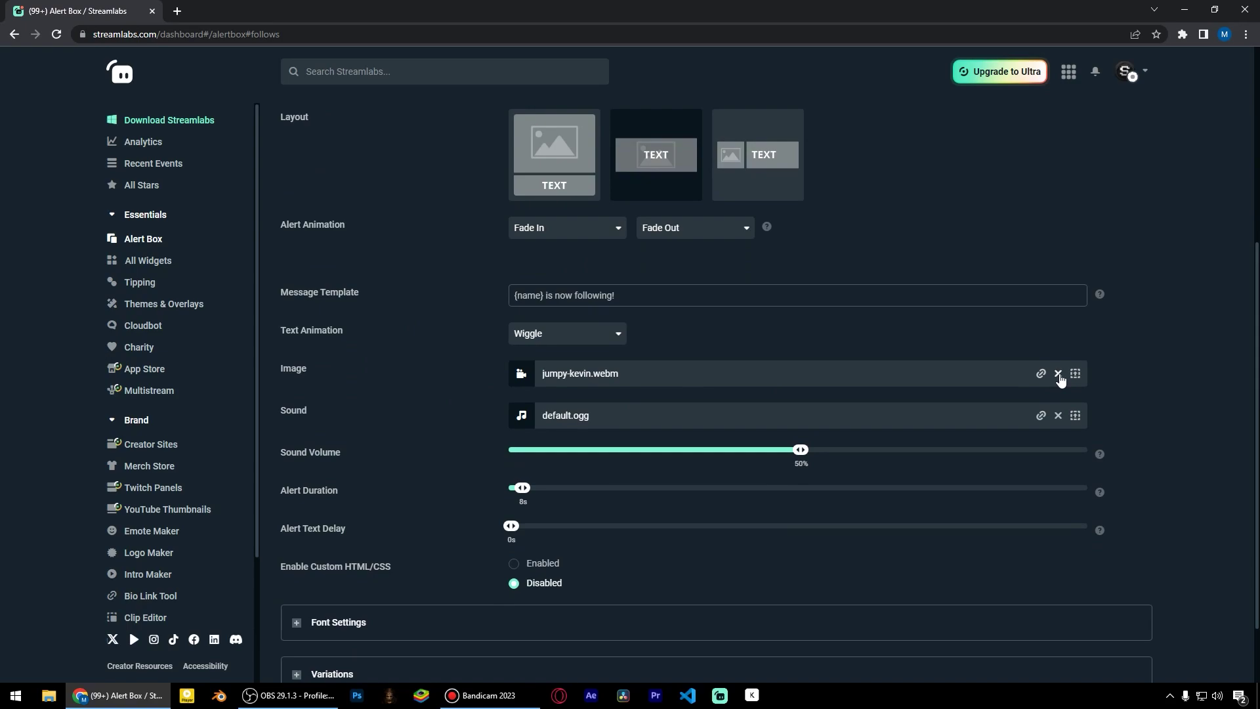
click(1075, 373)
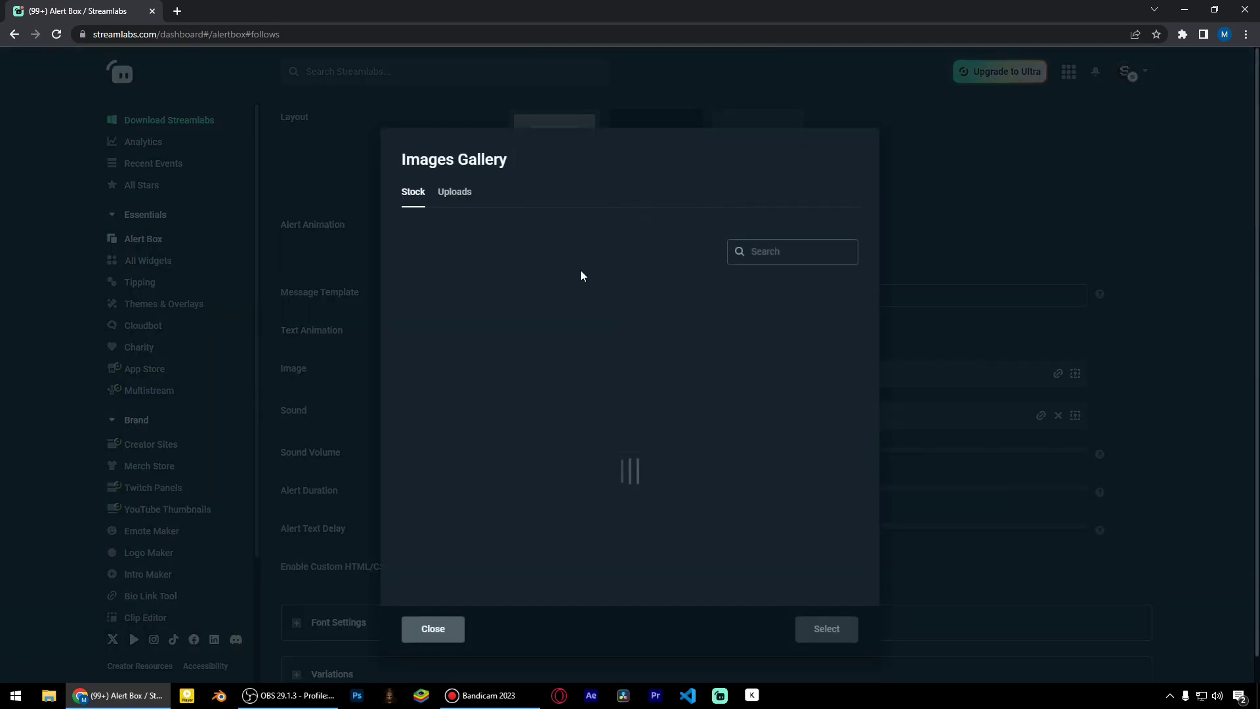
click(647, 303)
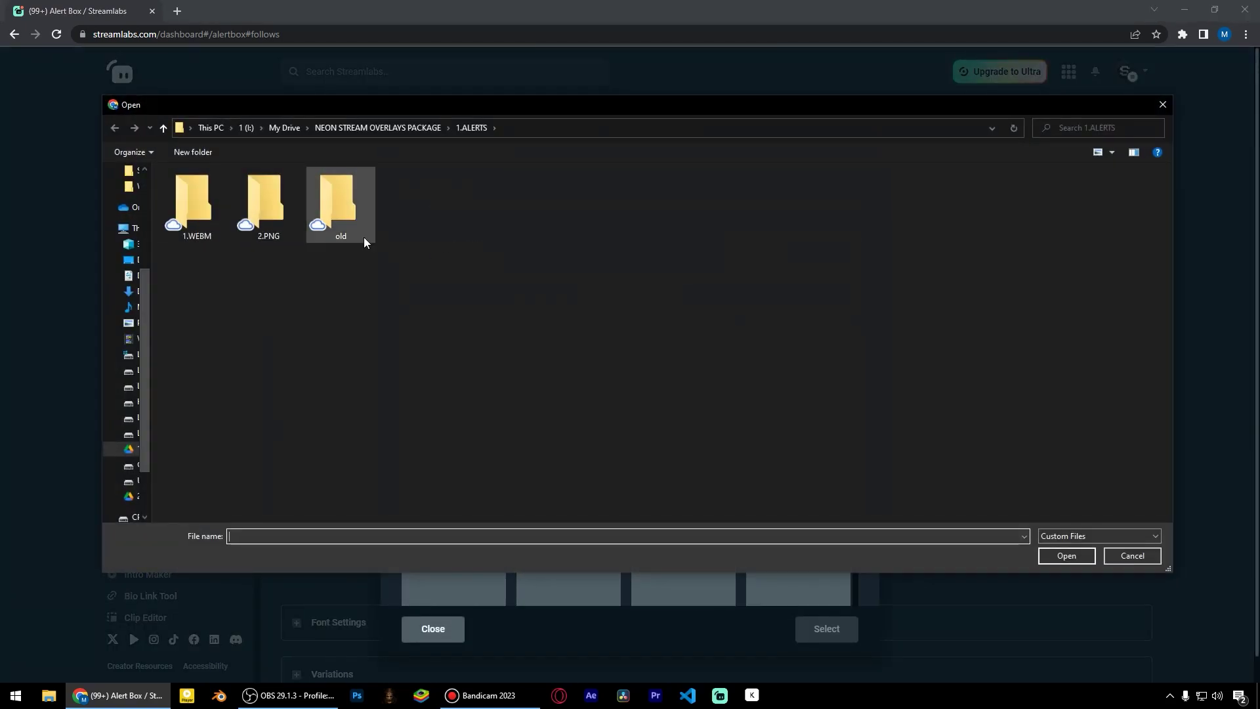
double_click(199, 203)
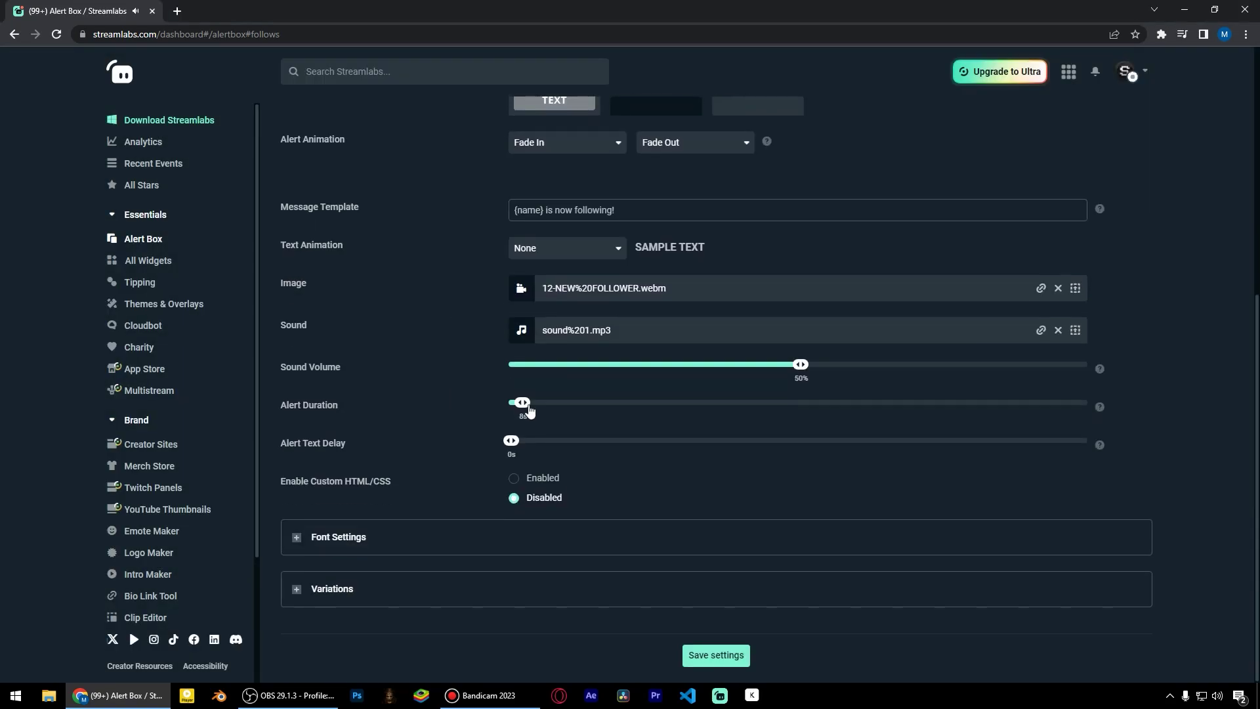
Step: Set the follow alert duration to 14 s and the alert text delay to 1 s
drag(523, 402, 534, 403)
drag(512, 441, 520, 440)
Step: Set the follow alert font to Montserrat with text highlight color #00FFFA and save the settings
click(338, 537)
scroll(418, 317, down, 3)
click(587, 381)
text(mont)
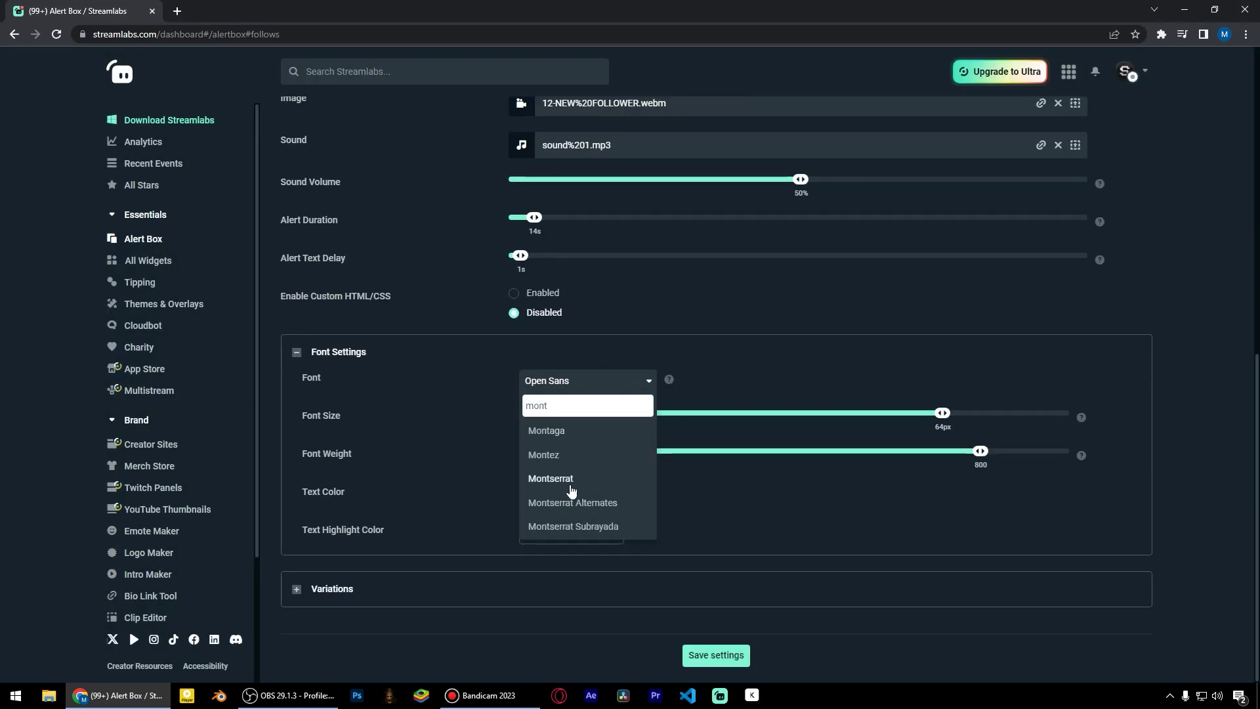
click(571, 481)
click(612, 533)
click(716, 655)
Step: Shorten the follow alert message template to {name} and save the settings
scroll(638, 328, up, 5)
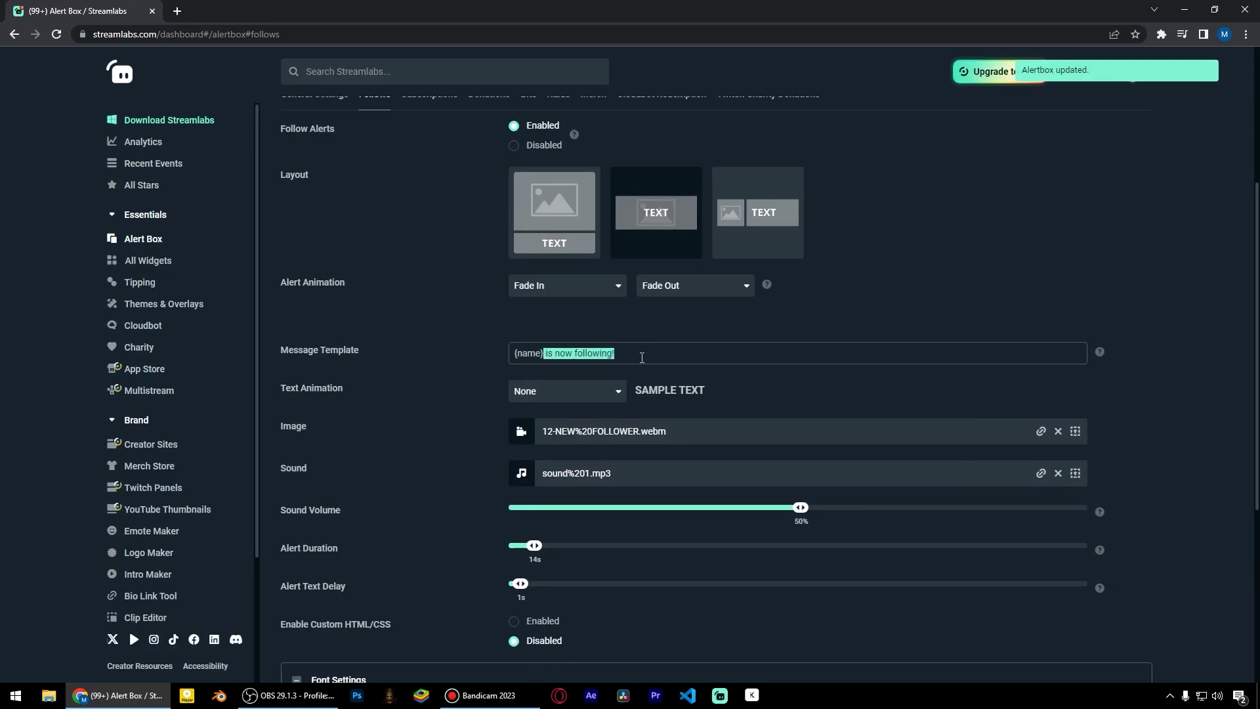
scroll(424, 290, down, 5)
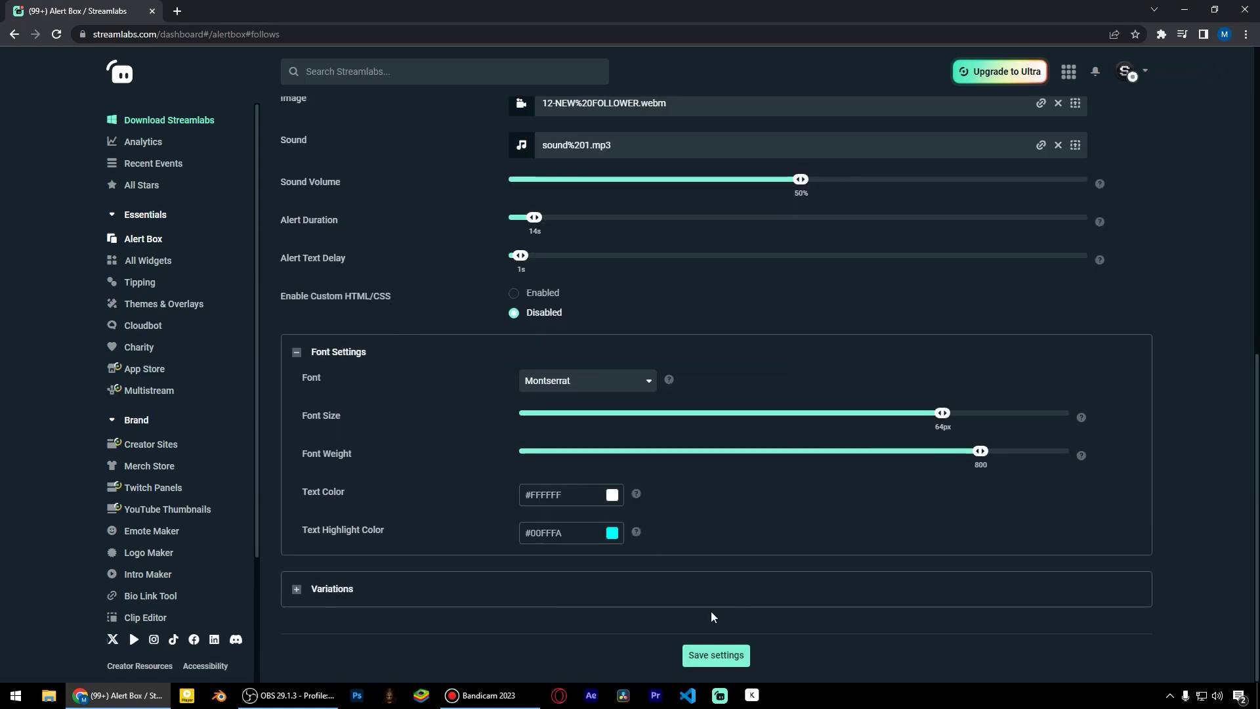
click(715, 655)
Step: Switch to the OBS window from the follow alert settings
scroll(456, 316, up, 4)
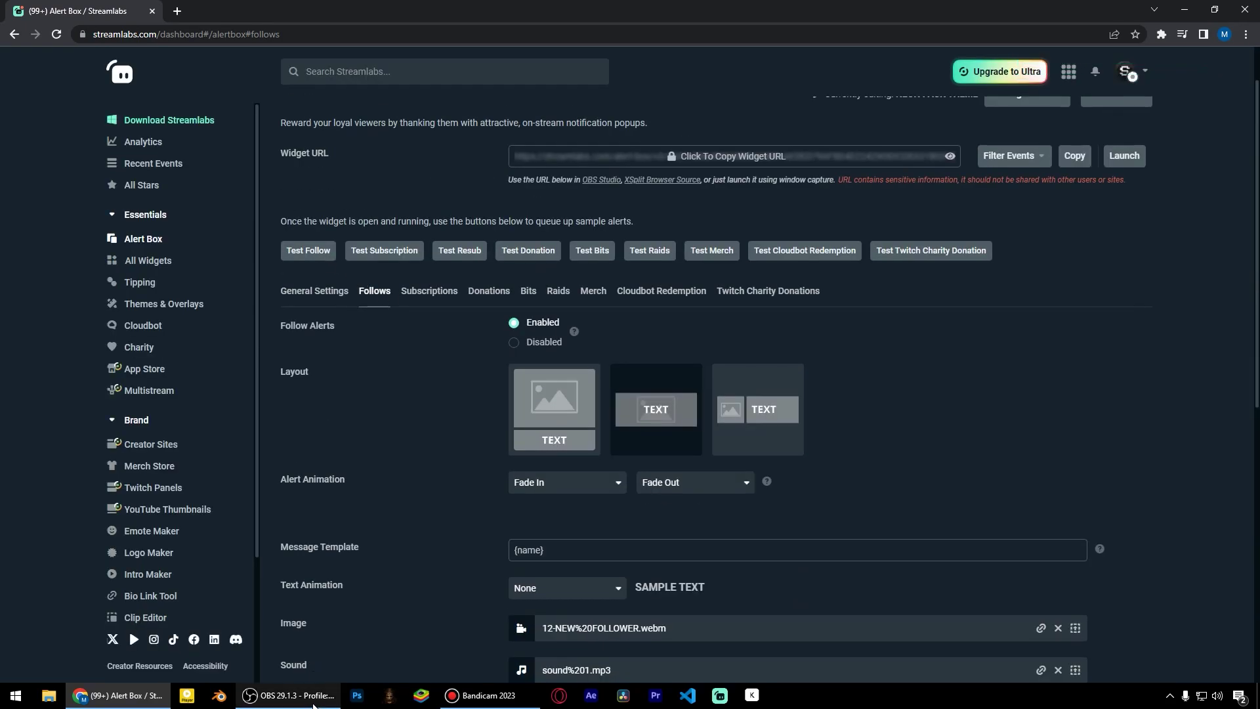
click(313, 704)
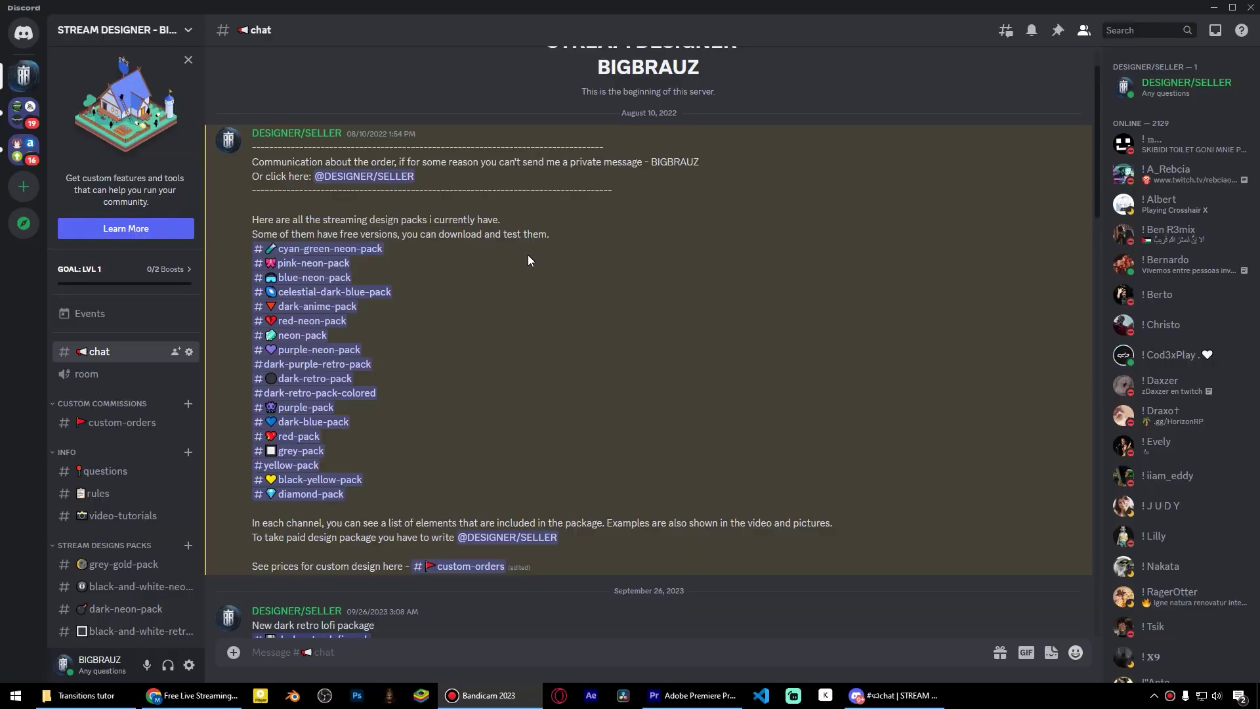
Step: Browse the stream design pack posts in the Discord chat channel and the server's channel list
scroll(529, 259, down, 20)
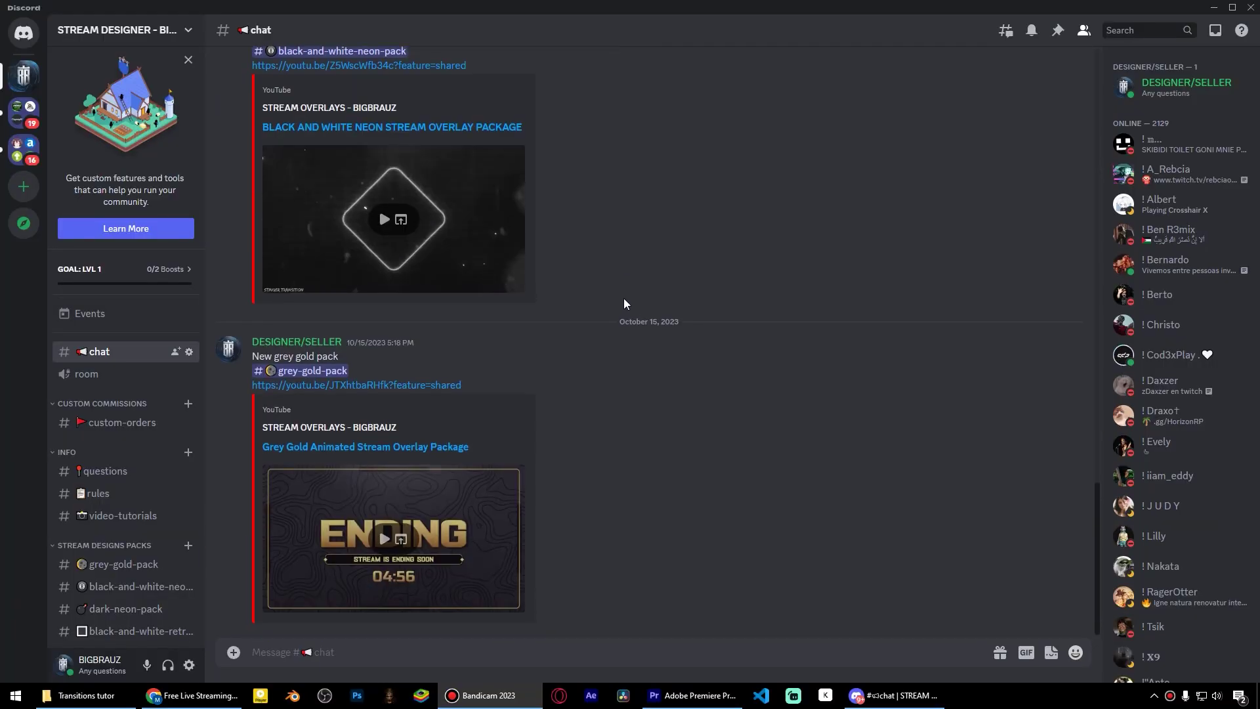
scroll(623, 304, up, 20)
scroll(143, 414, down, 1)
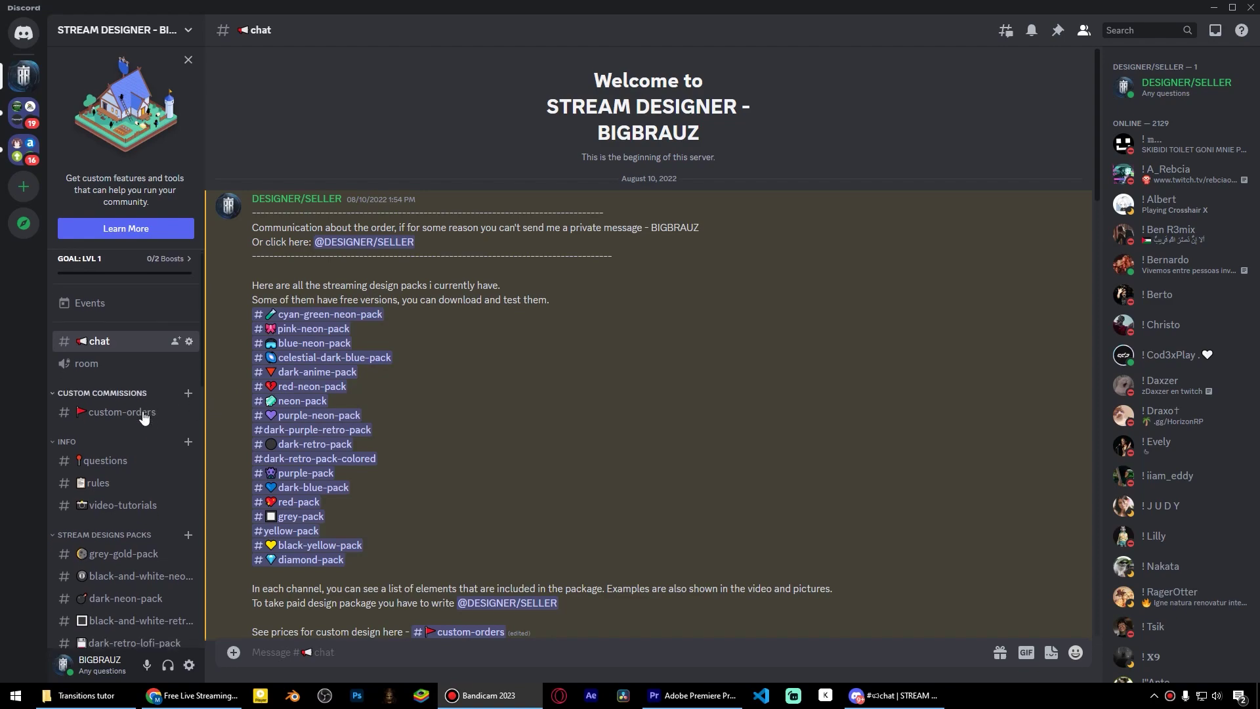
scroll(145, 419, down, 1)
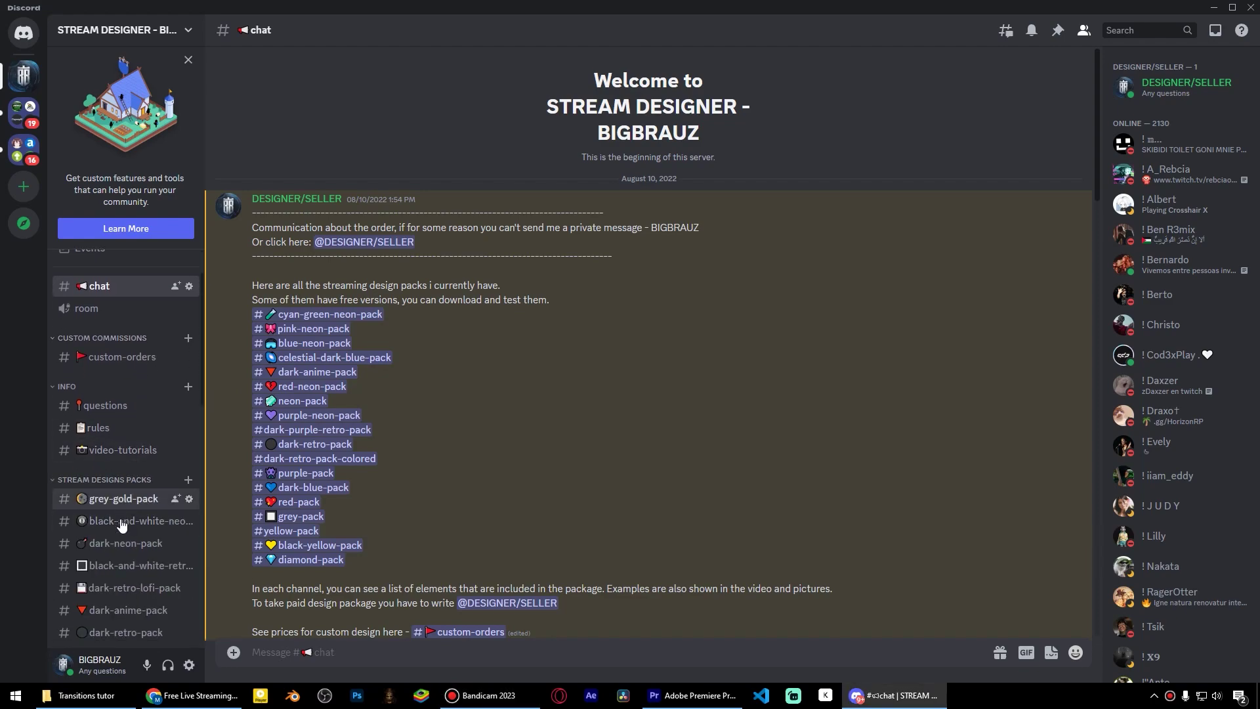